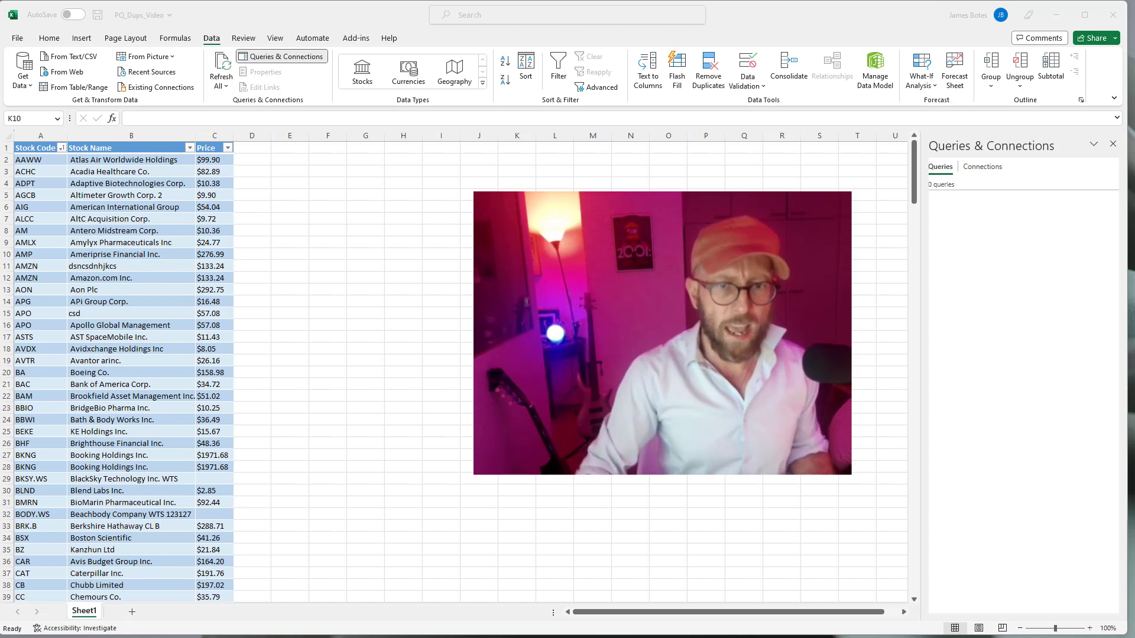
# - Examine the duplicate AMZN rows in the stock table
pyautogui.click(140, 365)
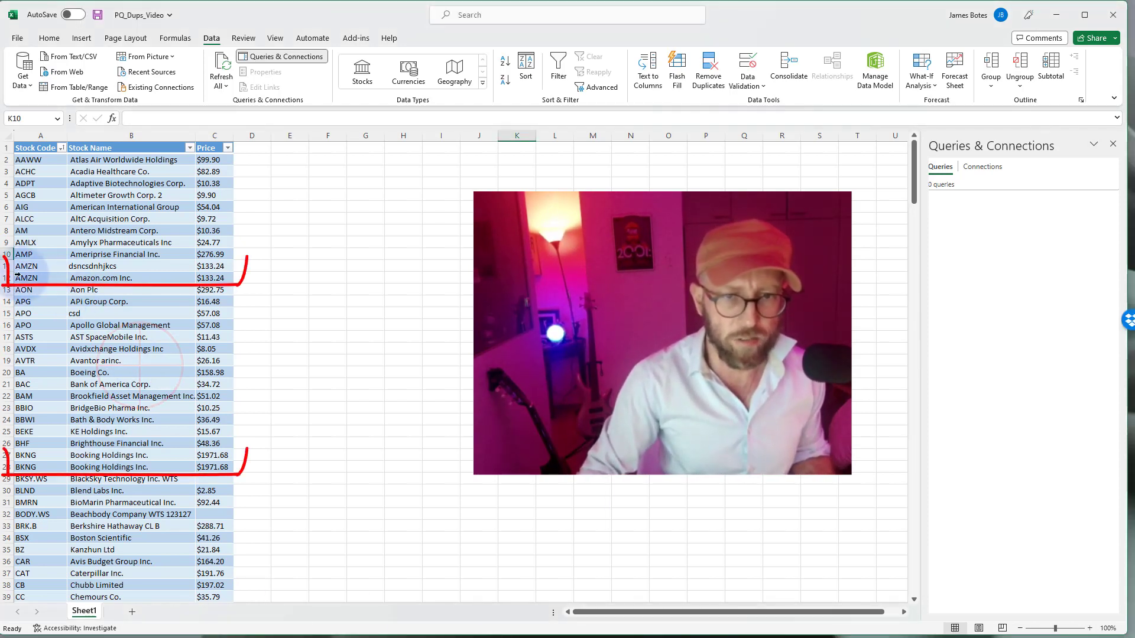
pyautogui.moveTo(9, 266); pyautogui.dragTo(10, 276)
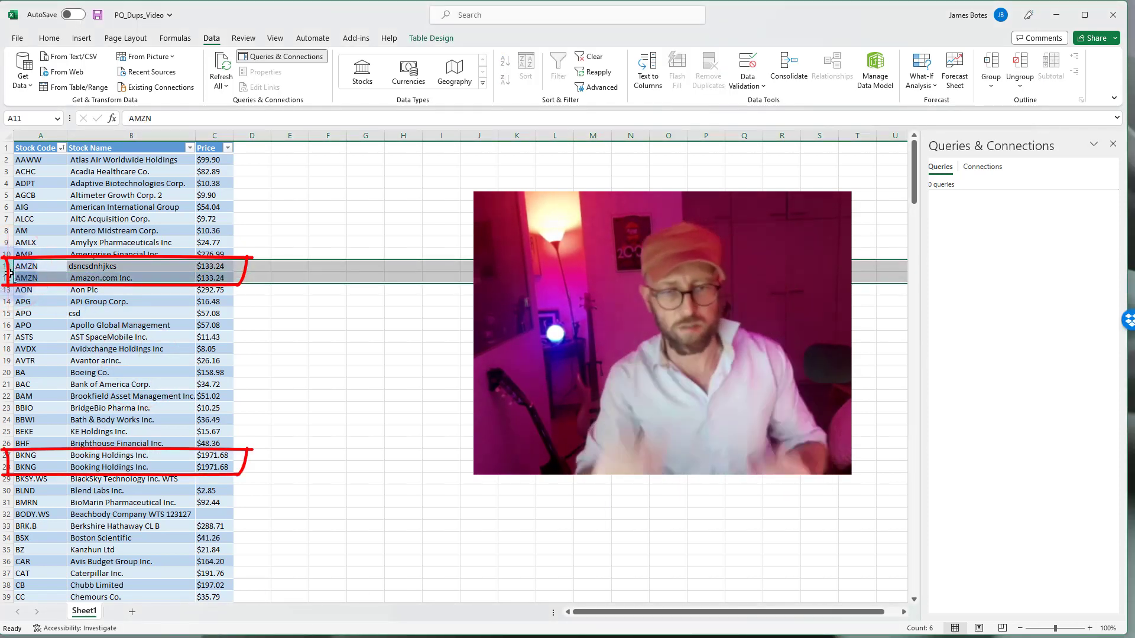
pyautogui.click(77, 303)
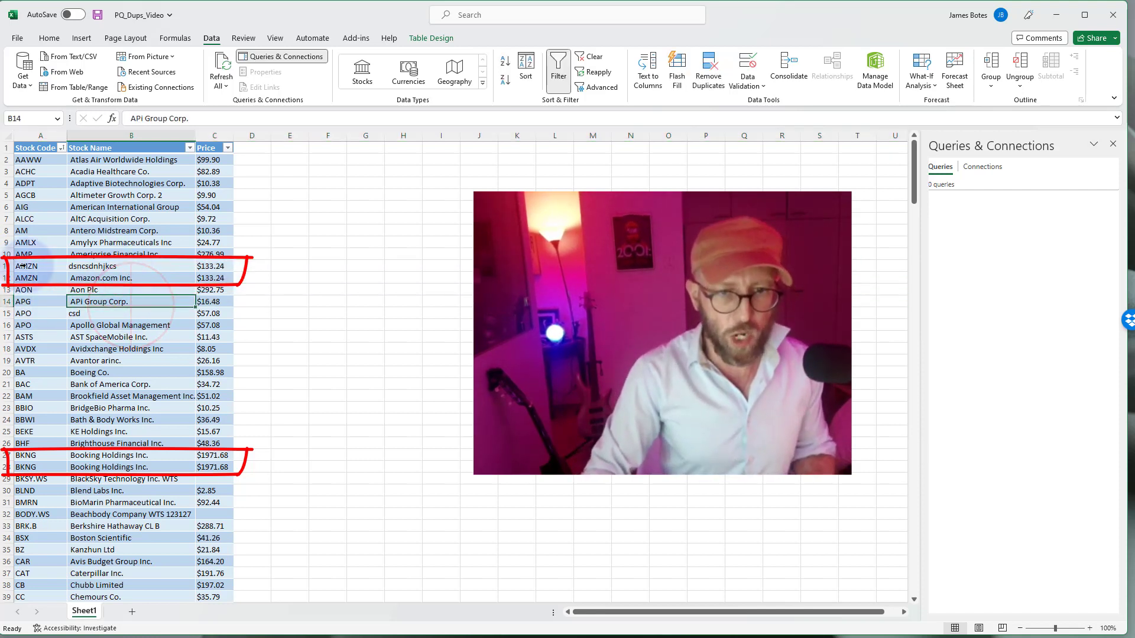
pyautogui.moveTo(7, 267); pyautogui.dragTo(9, 275)
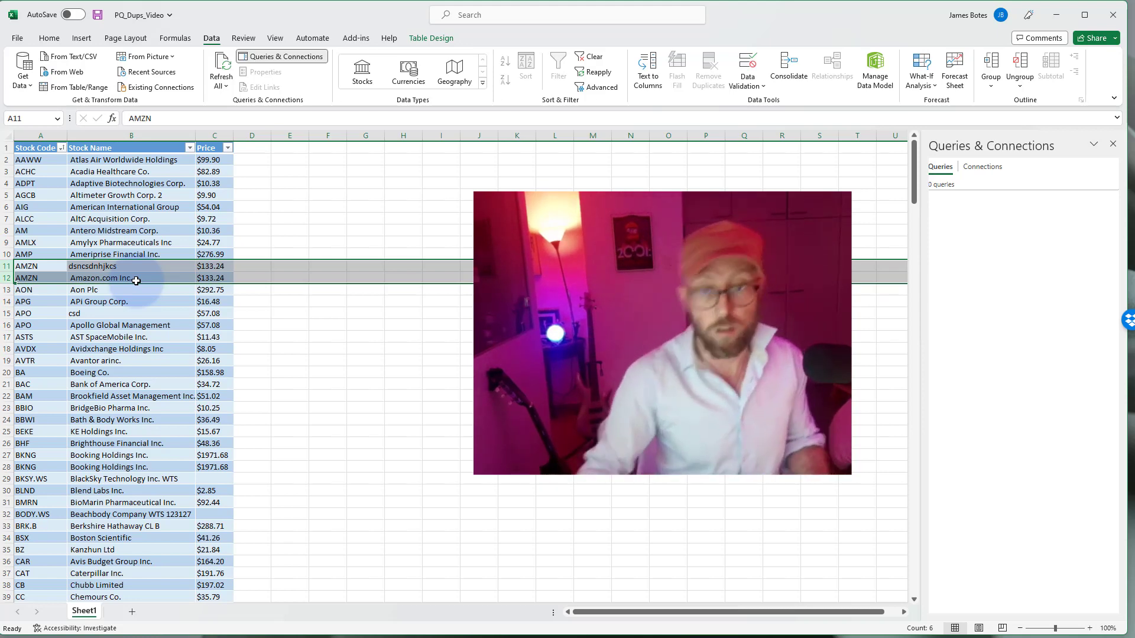
pyautogui.click(400, 322)
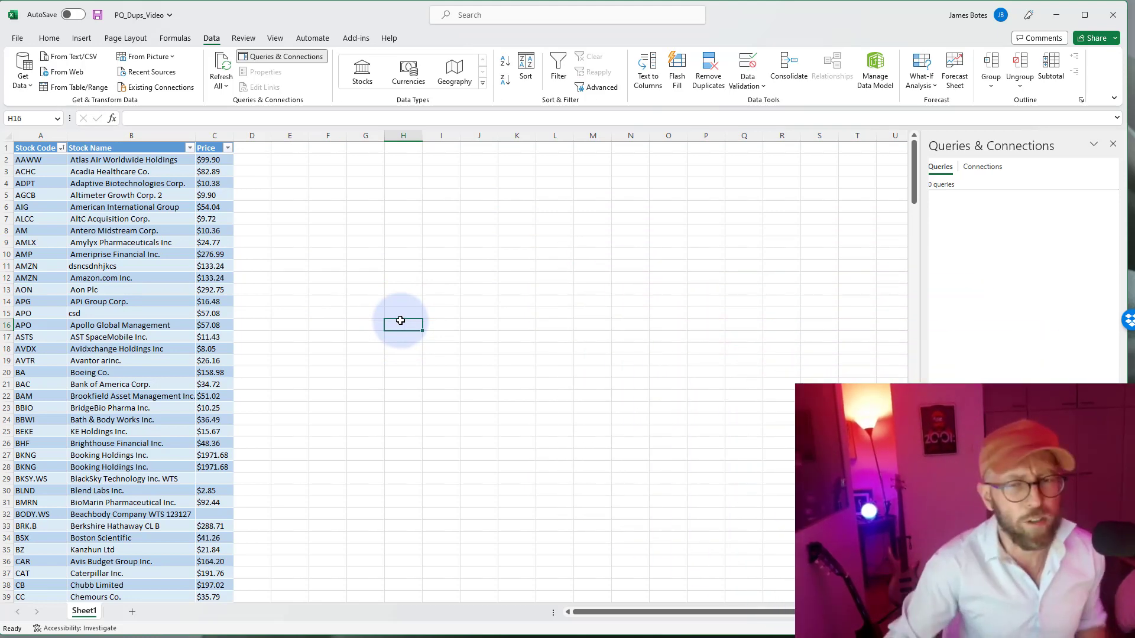
# - Load the stock table into Power Query as StockList and group by Stock Code, adding a row count named Count and an All Rows column named tableDetail
pyautogui.click(118, 266)
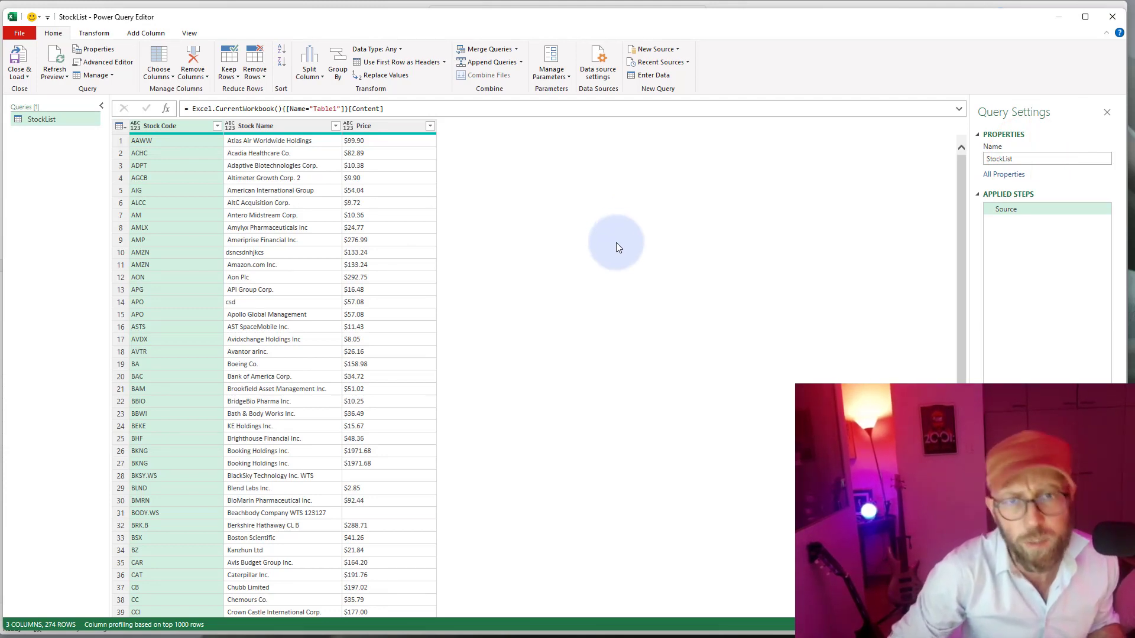
pyautogui.click(94, 34)
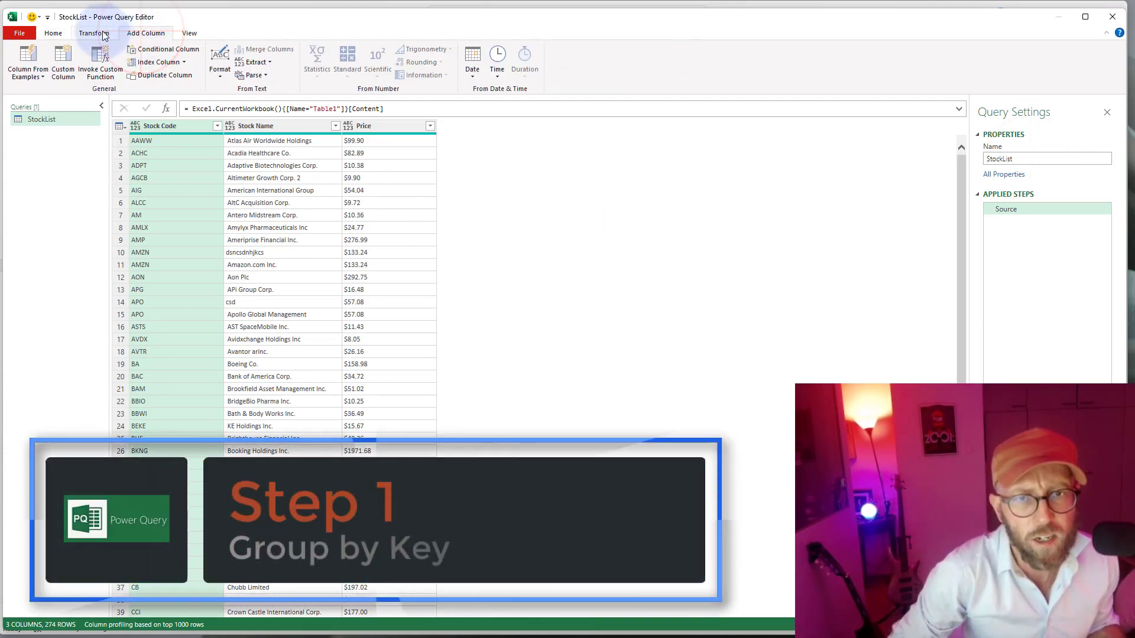
pyautogui.click(26, 76)
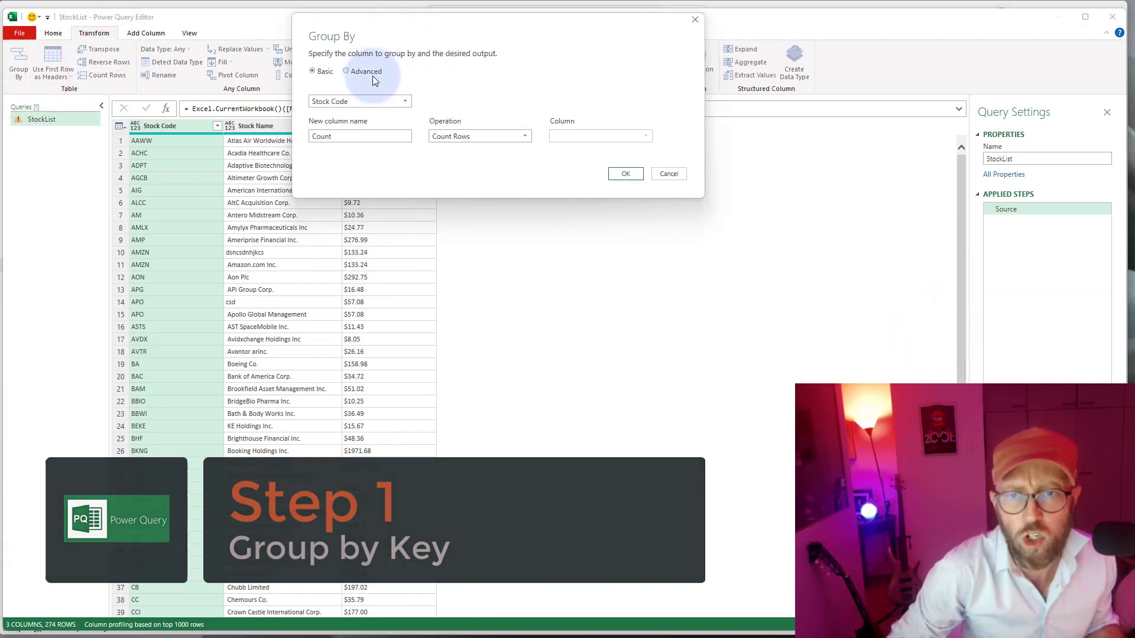
pyautogui.click(368, 72)
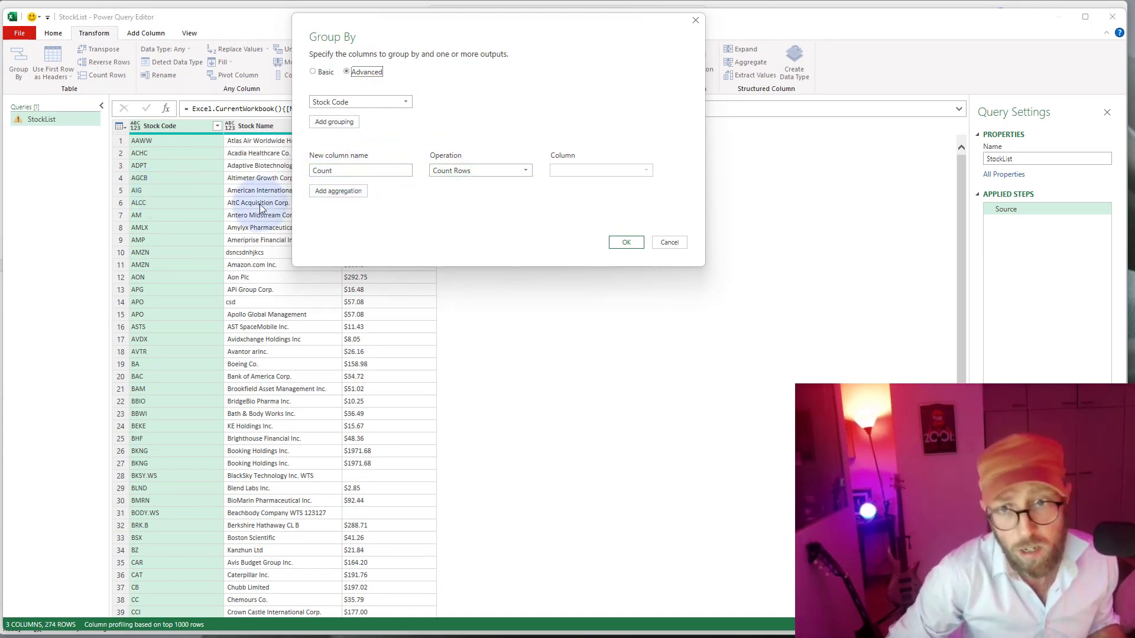
pyautogui.click(325, 191)
pyautogui.click(452, 190)
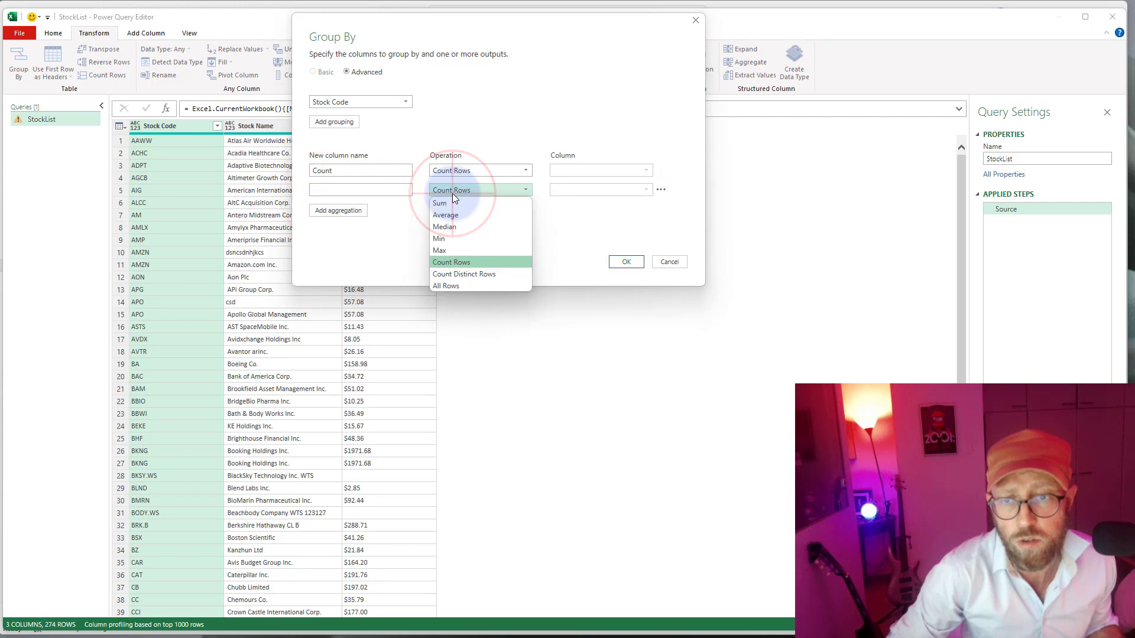
pyautogui.click(469, 286)
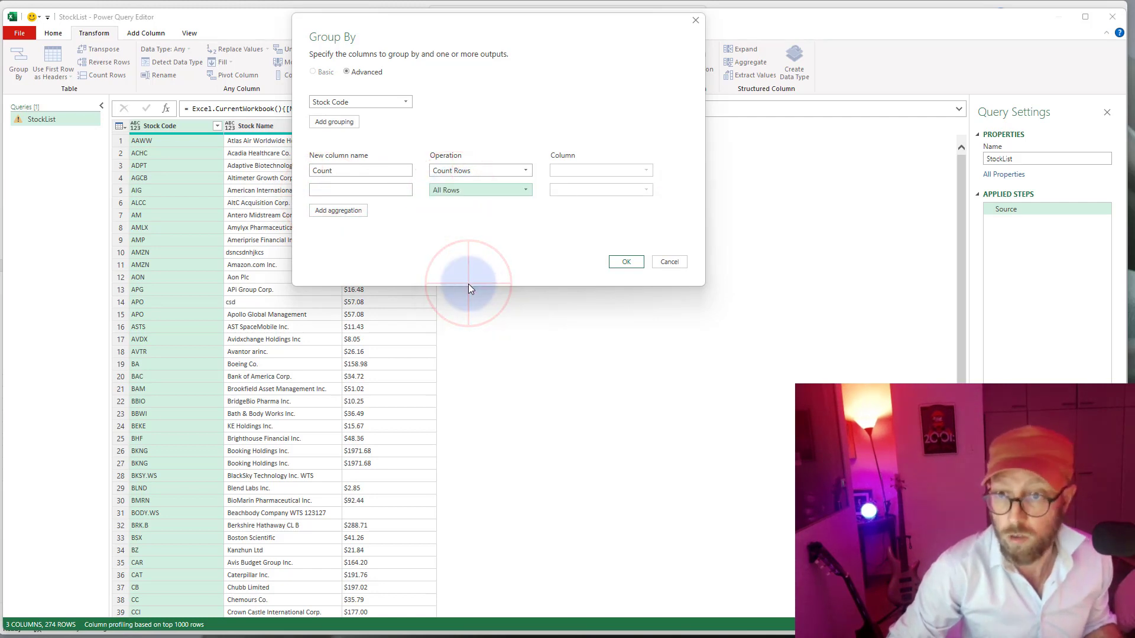
pyautogui.click(325, 190)
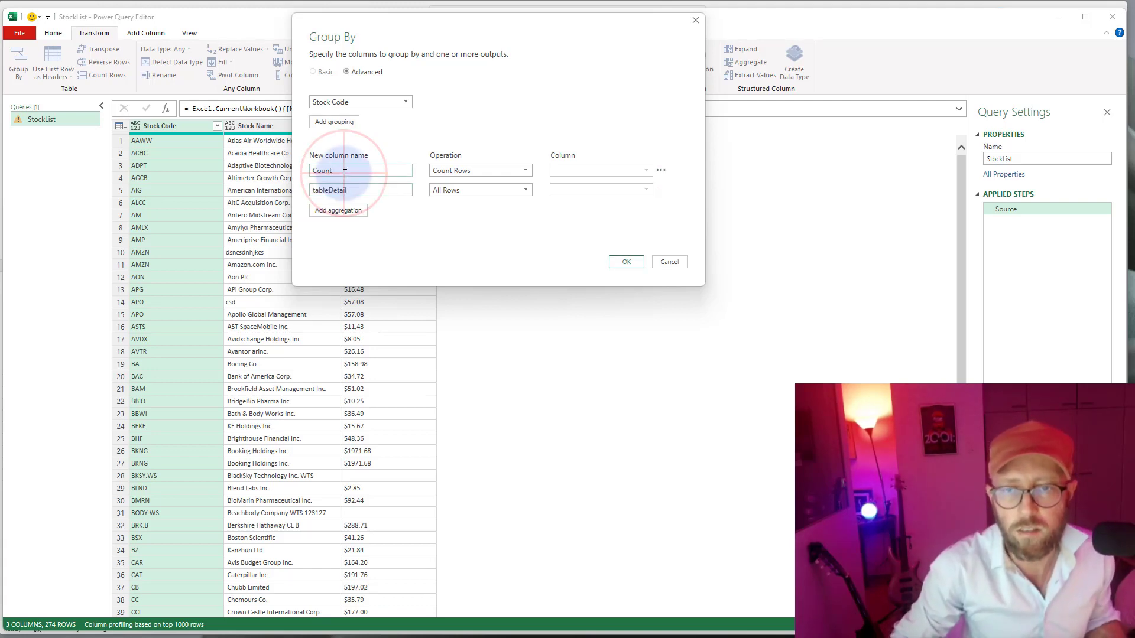
pyautogui.click(627, 264)
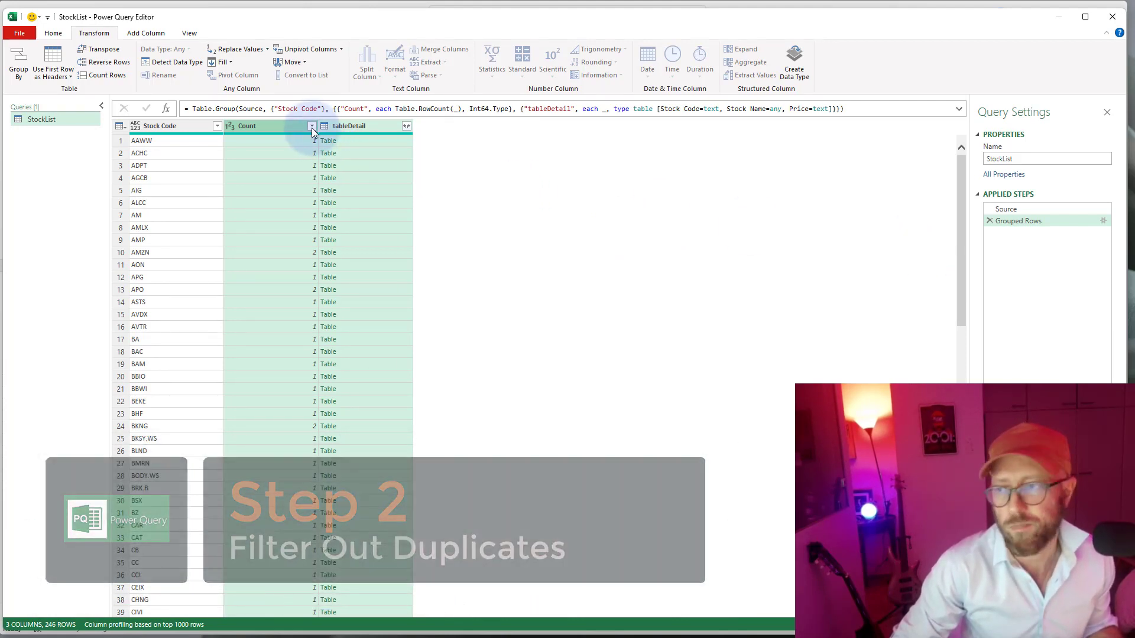
# - Filter the Count column to keep only rows greater than 1
pyautogui.click(311, 126)
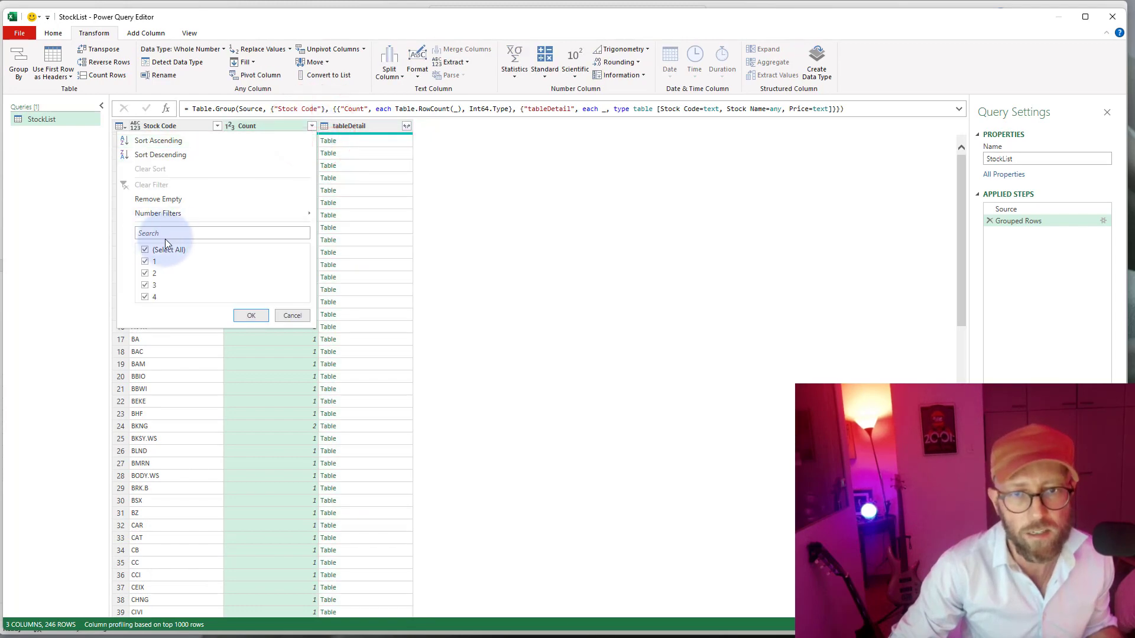
pyautogui.moveTo(165, 215)
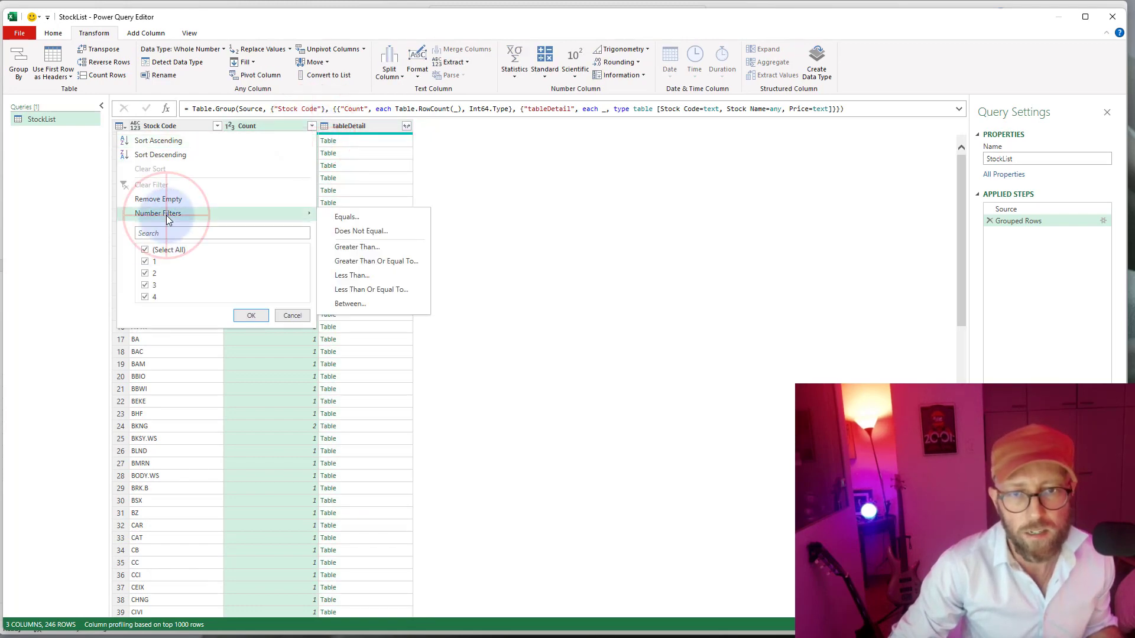
pyautogui.click(384, 249)
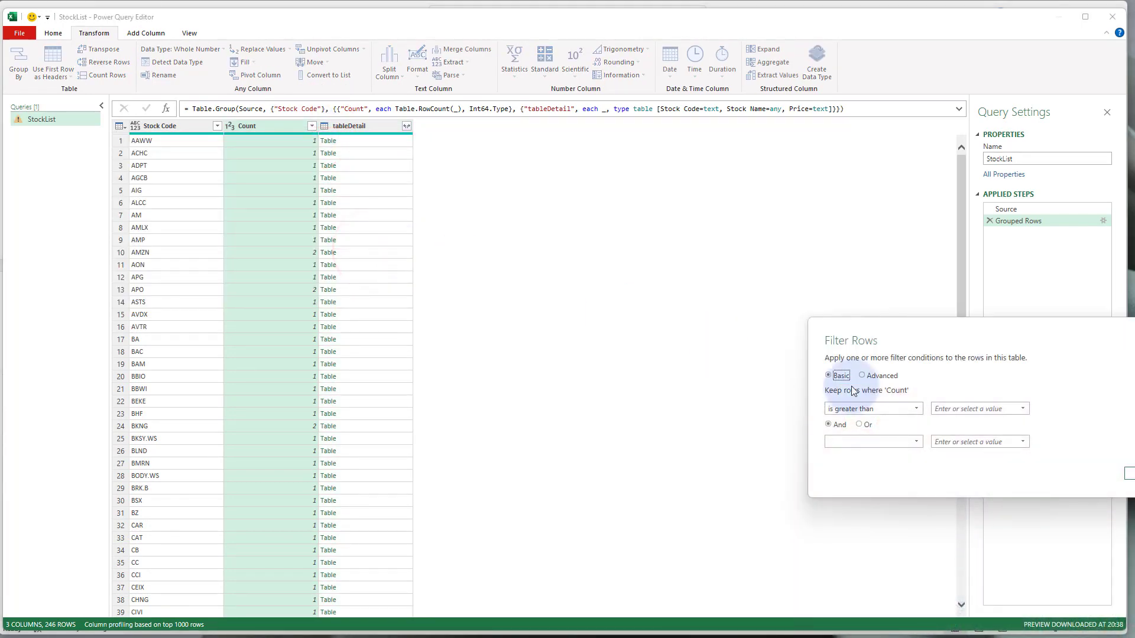
pyautogui.click(957, 408)
pyautogui.click(1128, 474)
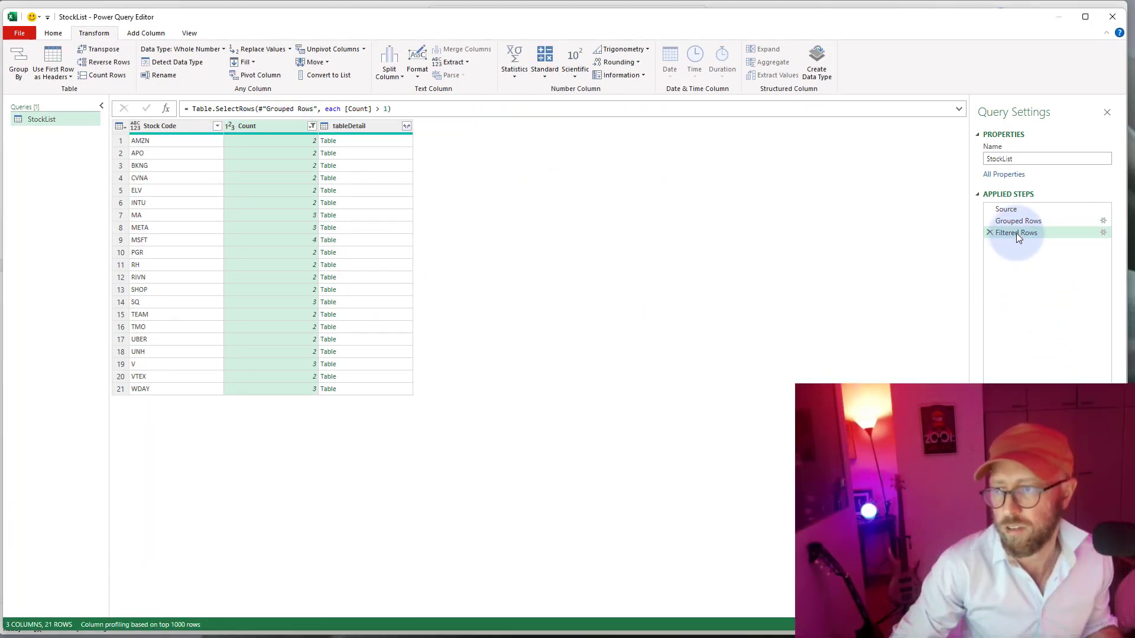
# - Preview the nested tableDetail records for AMZN, APO and MSFT in the filtered result
pyautogui.click(1016, 232)
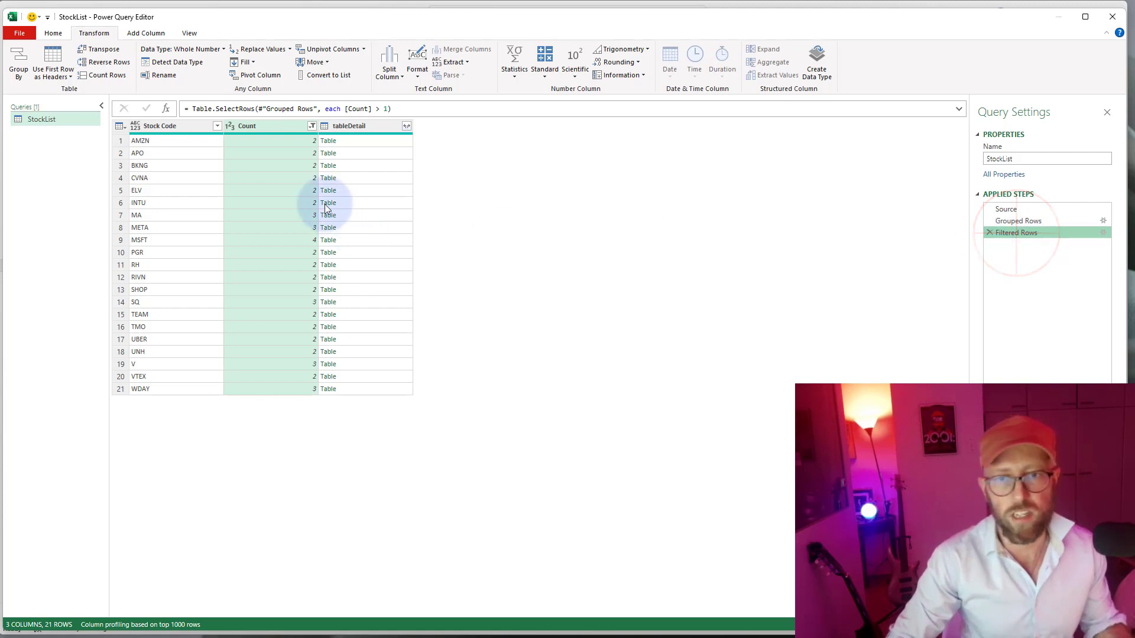
pyautogui.click(361, 143)
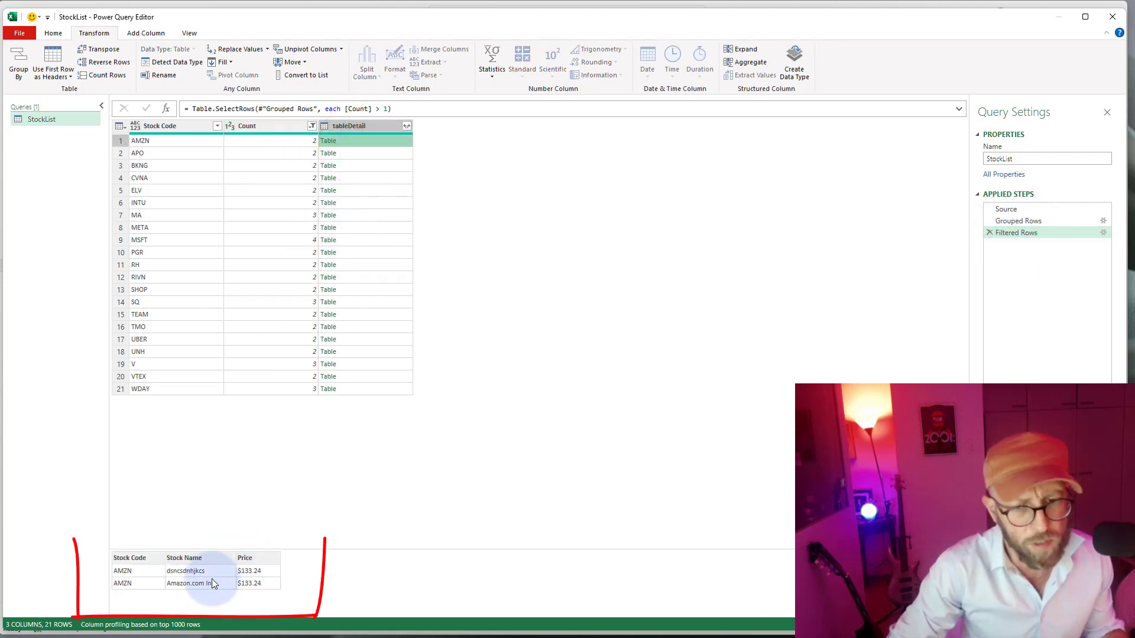
pyautogui.click(375, 156)
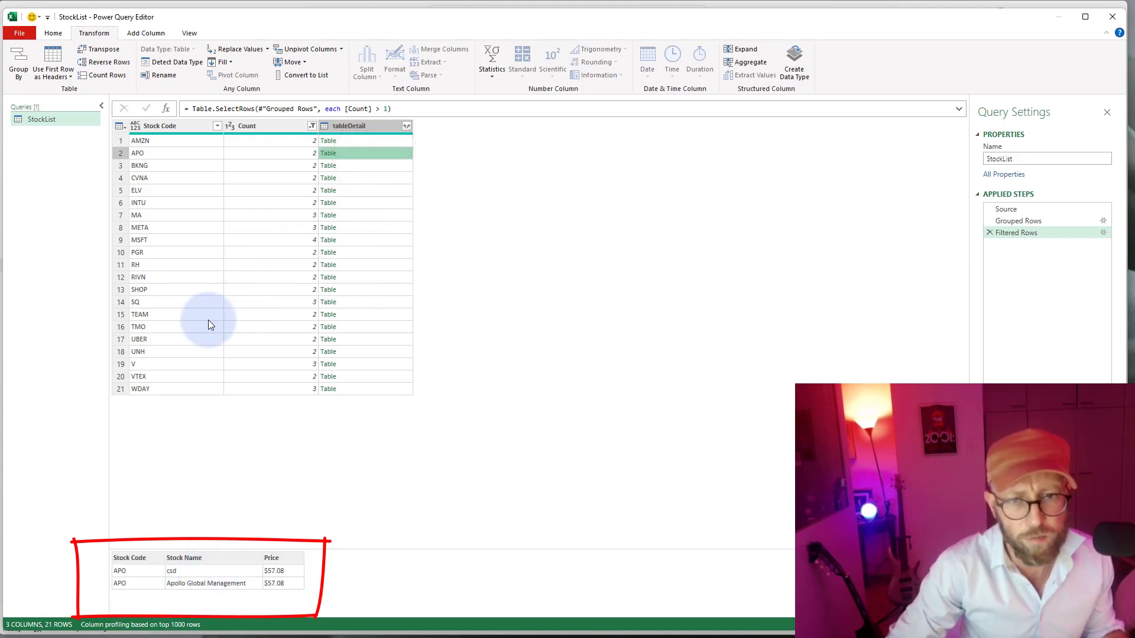
pyautogui.click(356, 240)
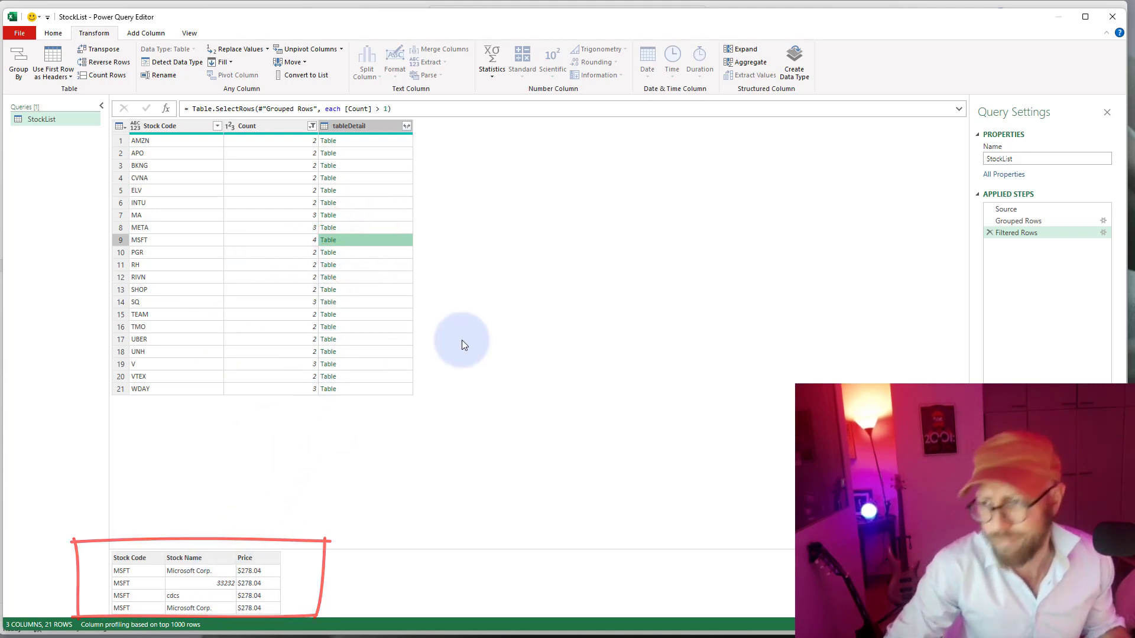
pyautogui.click(636, 243)
pyautogui.click(620, 243)
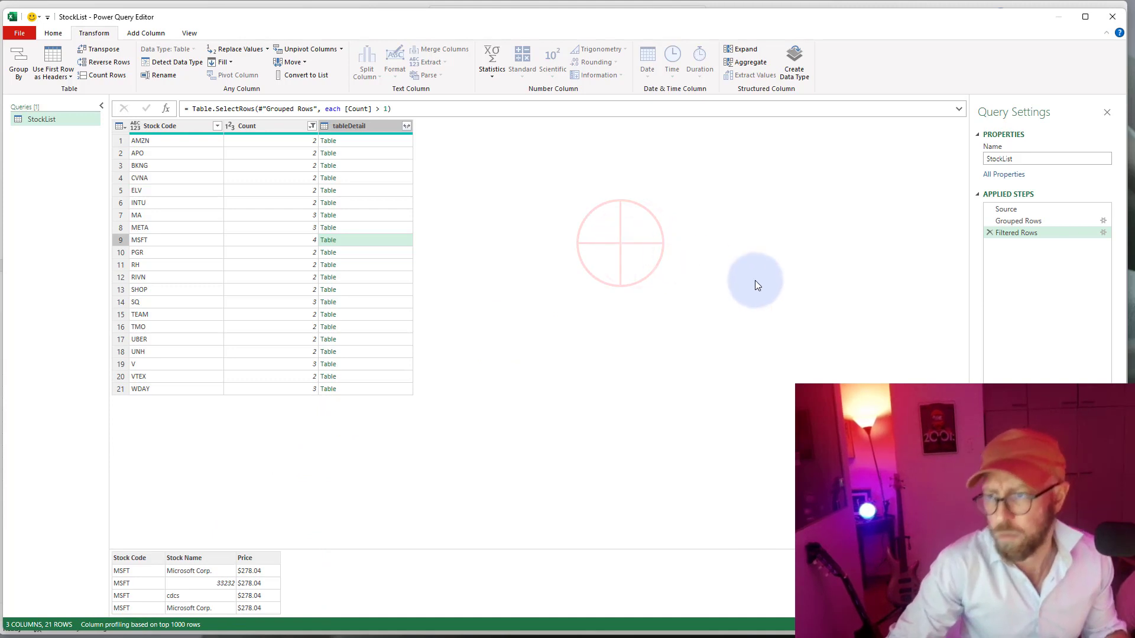
# - Rename the Filtered Rows applied step to DupStocks
pyautogui.click(1012, 233)
pyautogui.press('F2')
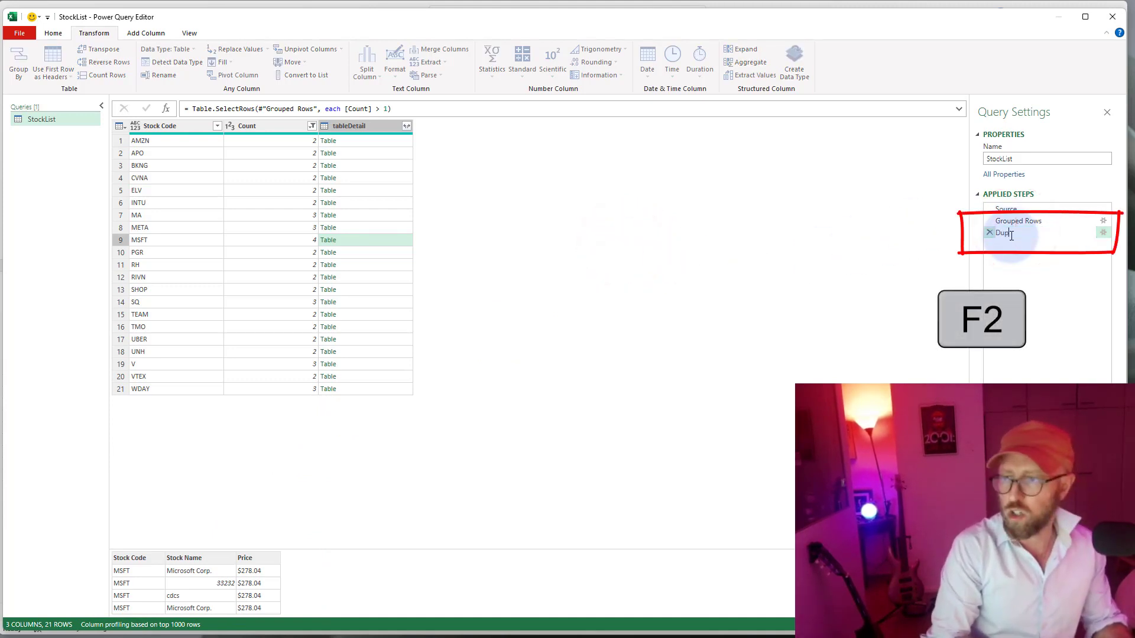
pyautogui.write('DupStocks')
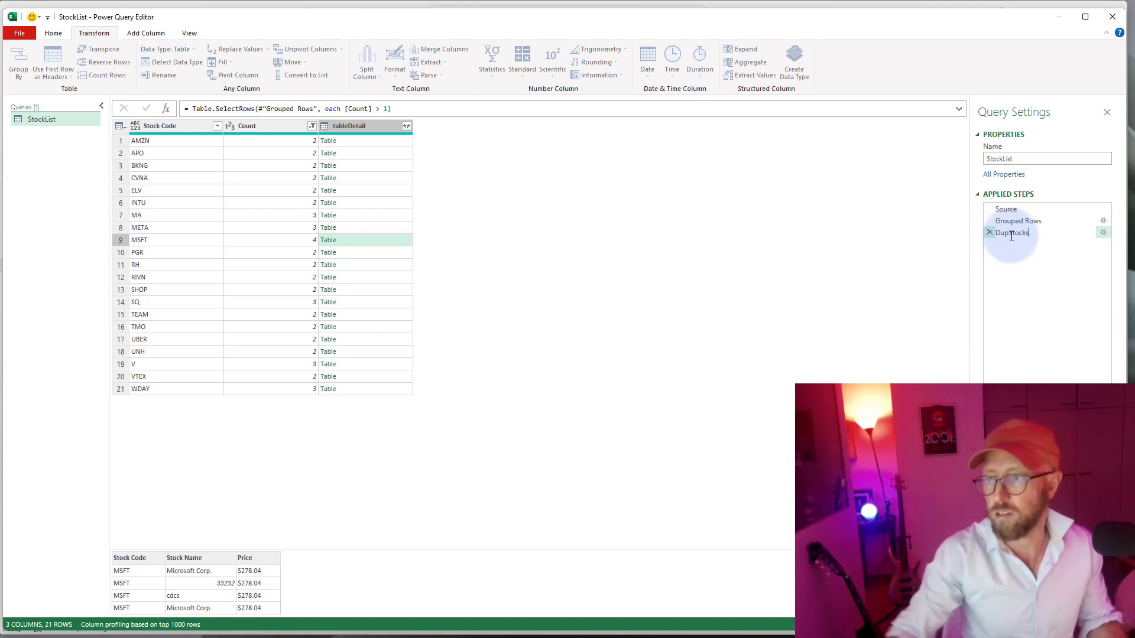
pyautogui.click(688, 346)
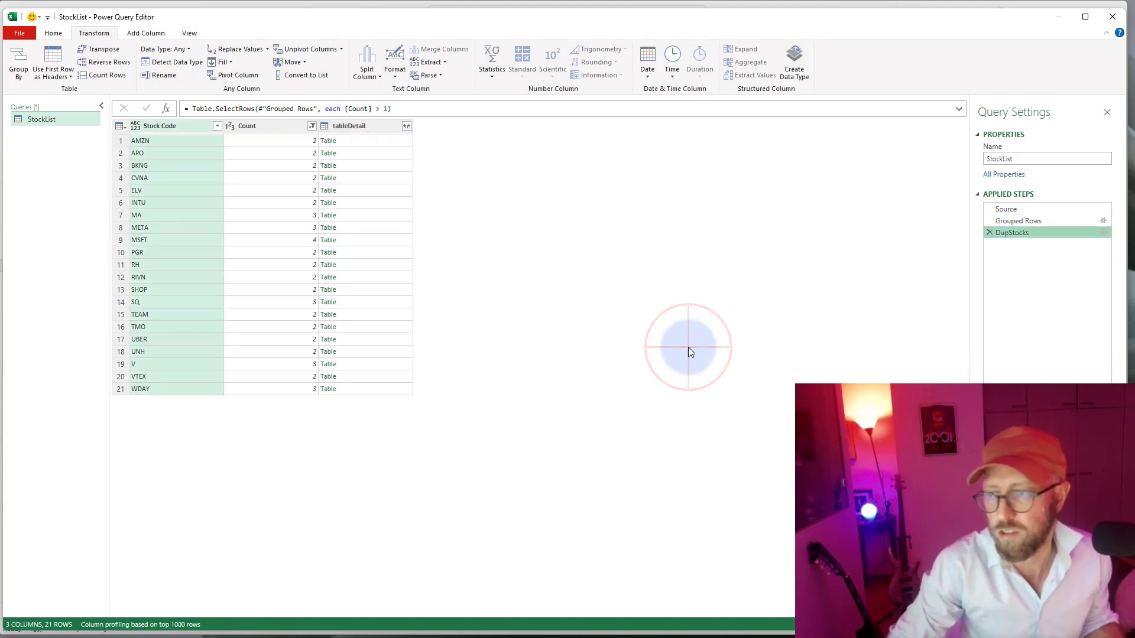
pyautogui.click(666, 332)
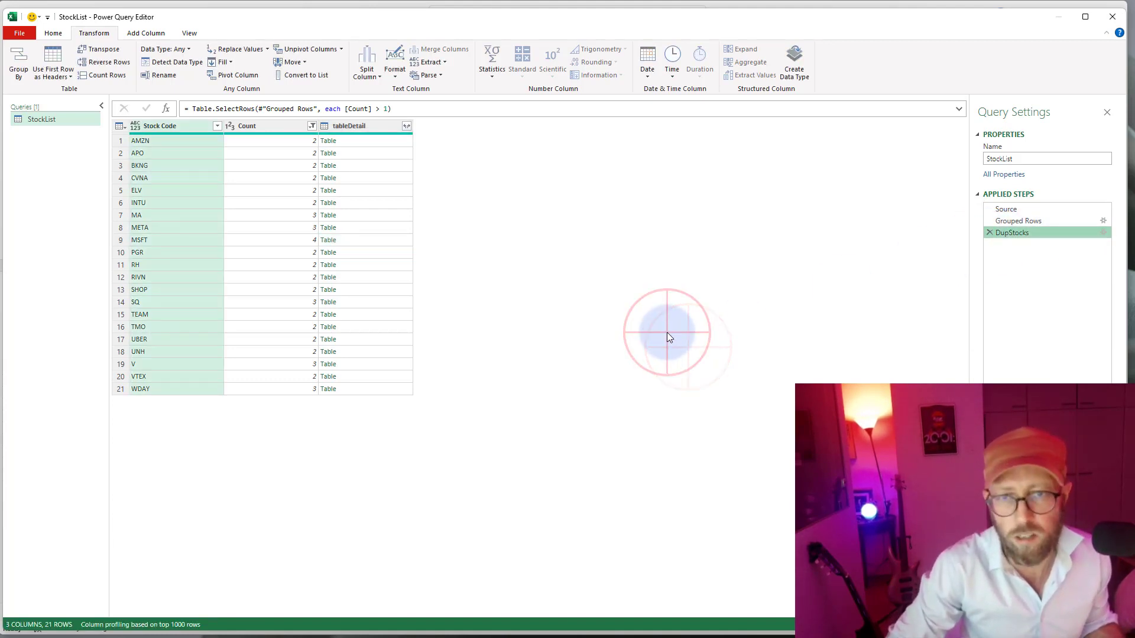
# - Insert a custom step after DupStocks and set its formula to = #"Grouped Rows"
pyautogui.rightClick(1012, 234)
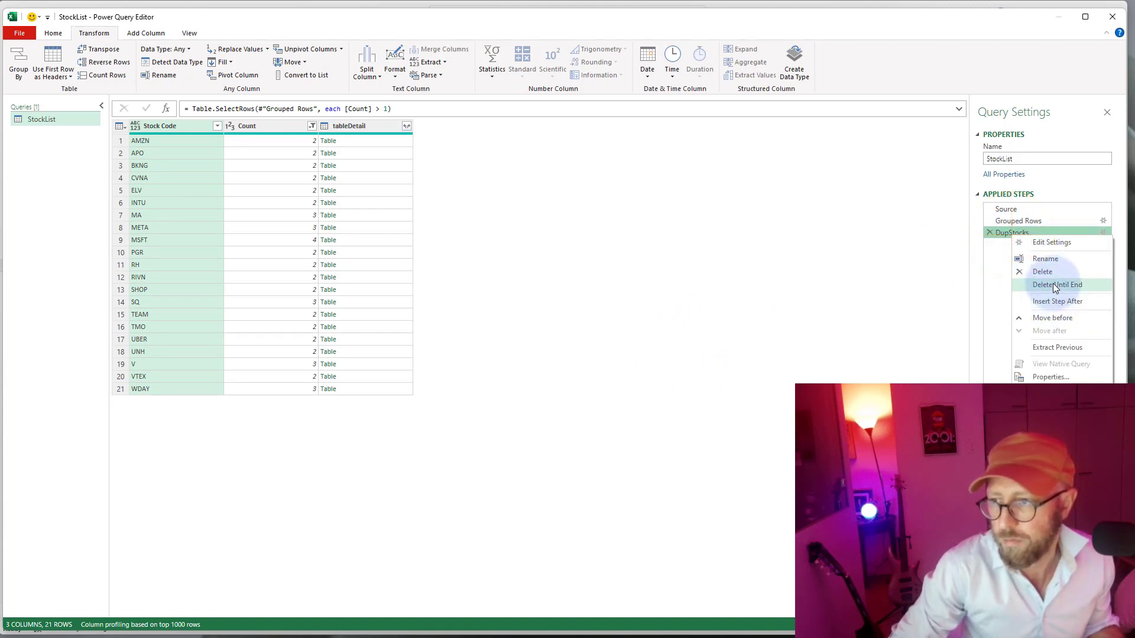
pyautogui.click(1057, 301)
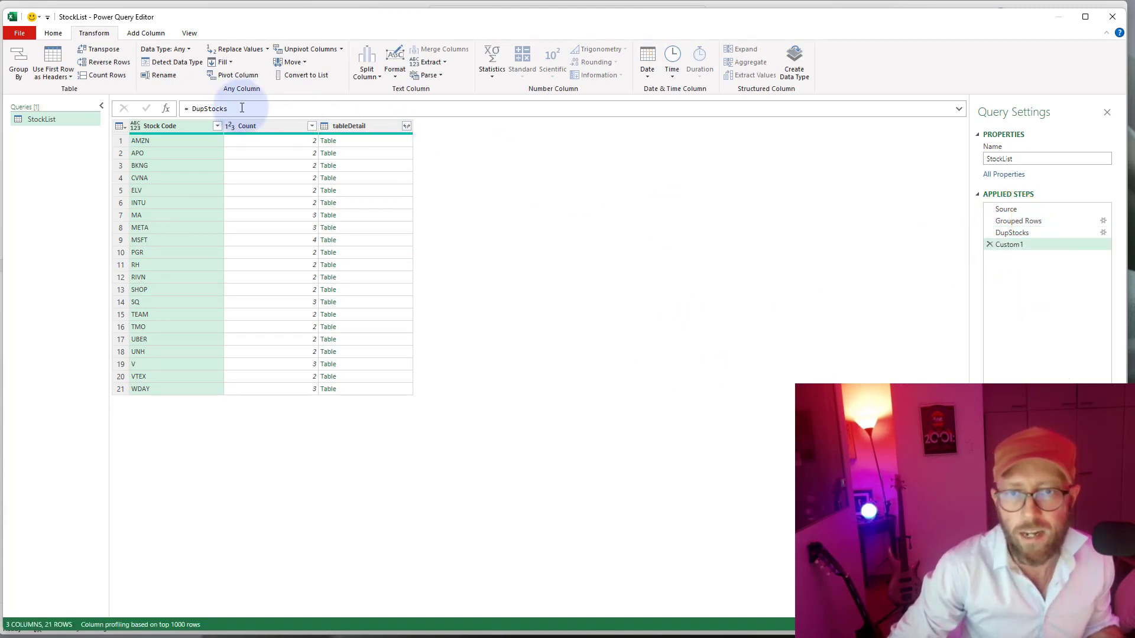
pyautogui.doubleClick(208, 109)
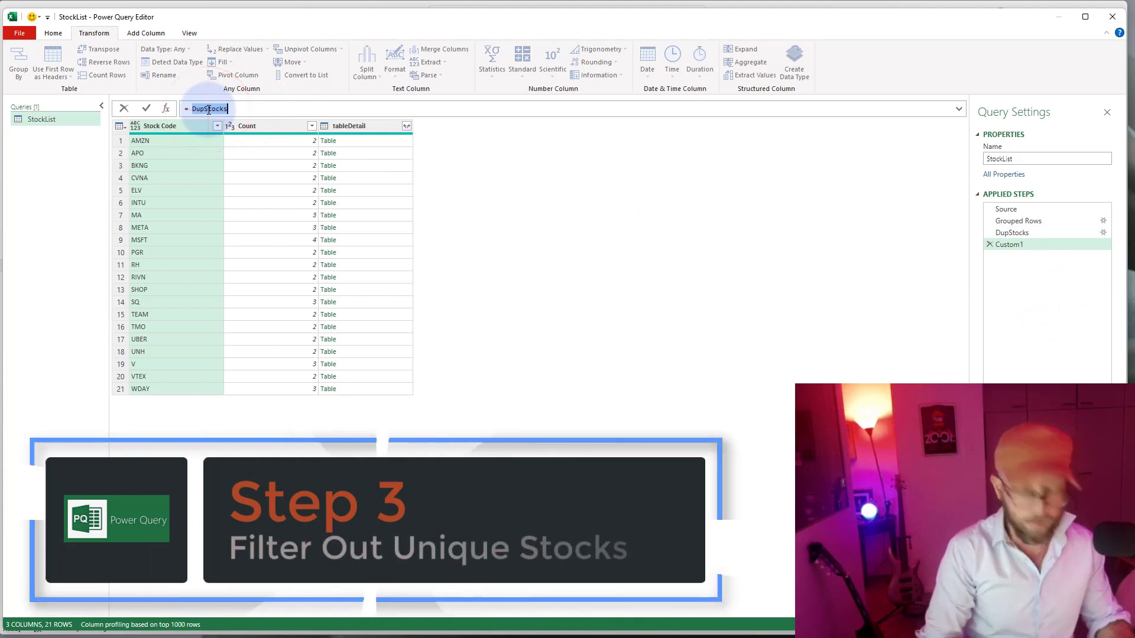
pyautogui.write('#')
pyautogui.press('Tab')
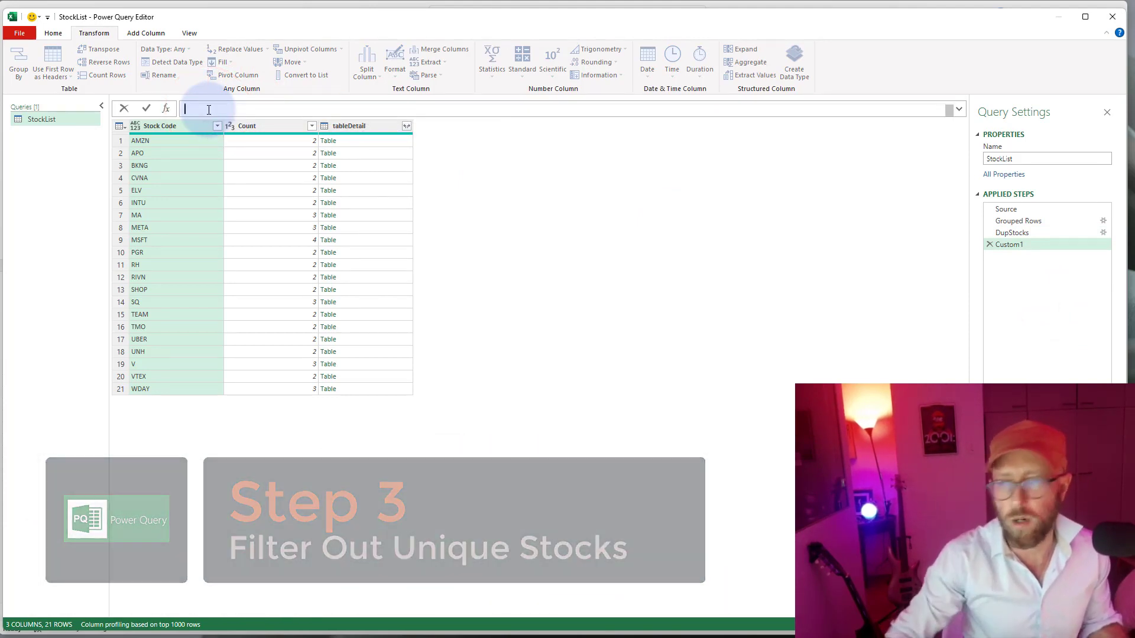
pyautogui.click(461, 160)
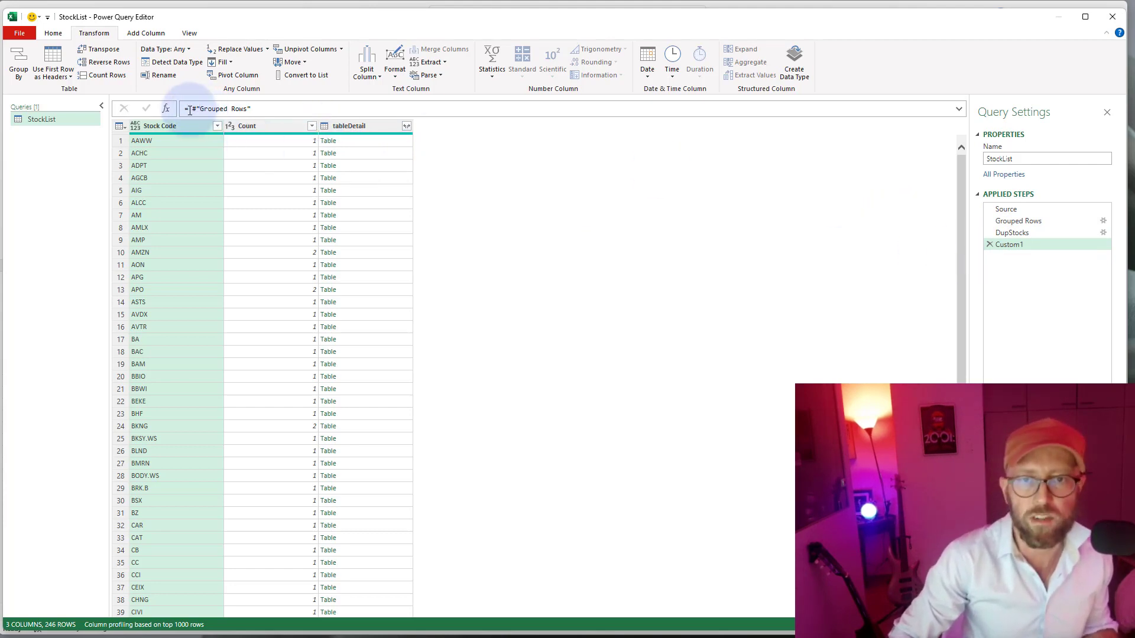
# - Begin a Table.SelectRows( call in front of #"Grouped Rows" in the Custom1 formula, after checking the DupStocks formula
pyautogui.click(1002, 233)
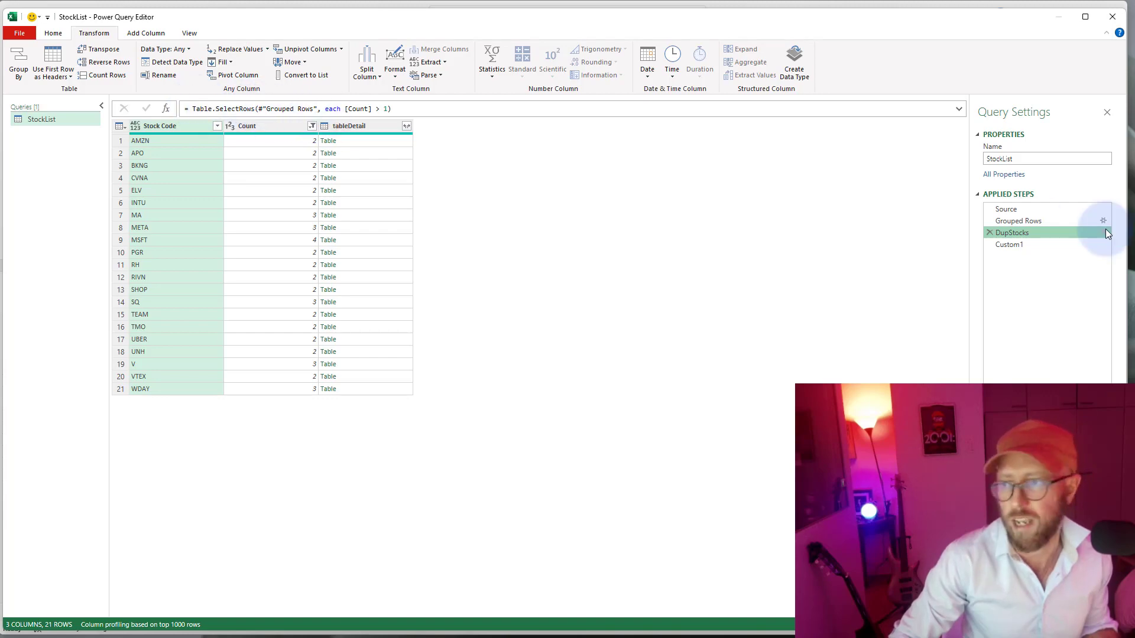
pyautogui.click(1040, 248)
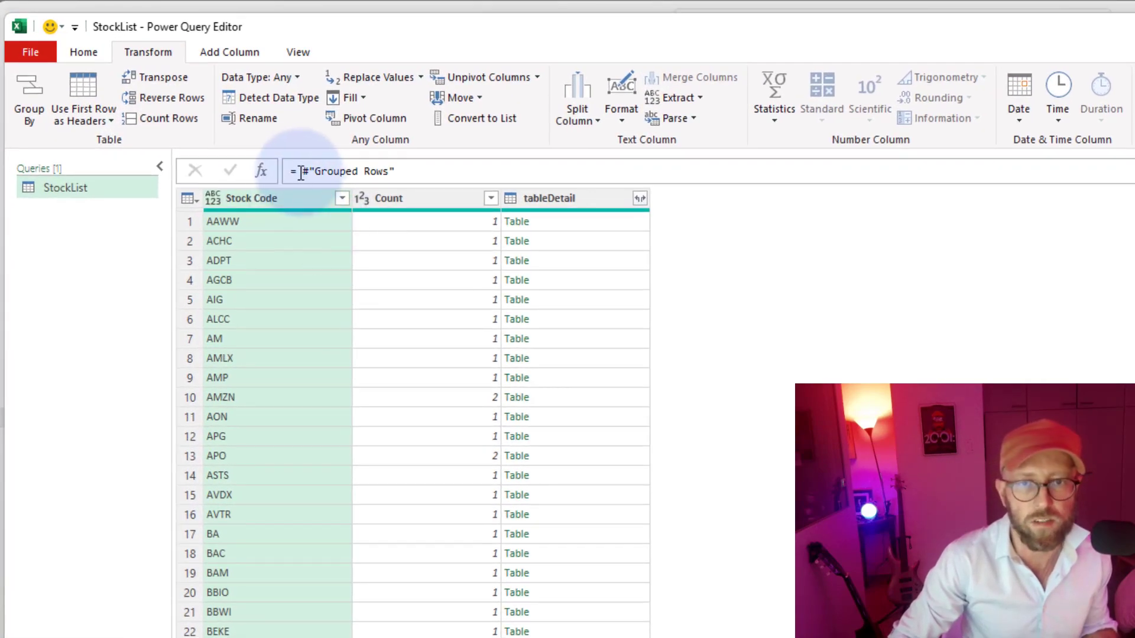
pyautogui.click(298, 170)
pyautogui.write('Table.Se')
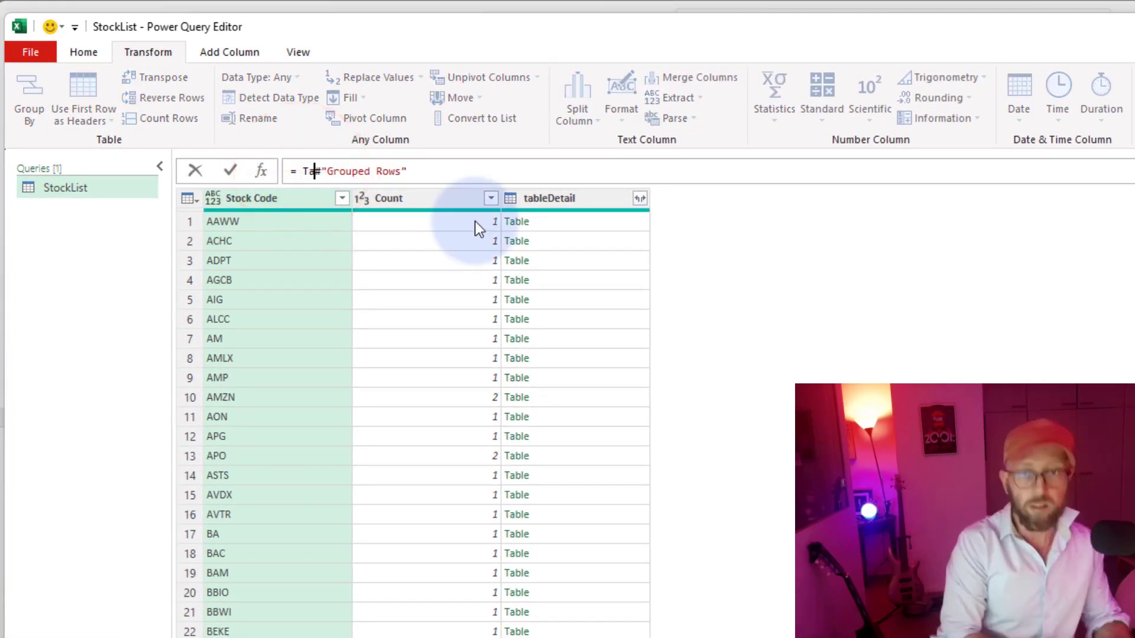
pyautogui.press('Left')
pyautogui.write('.Se')
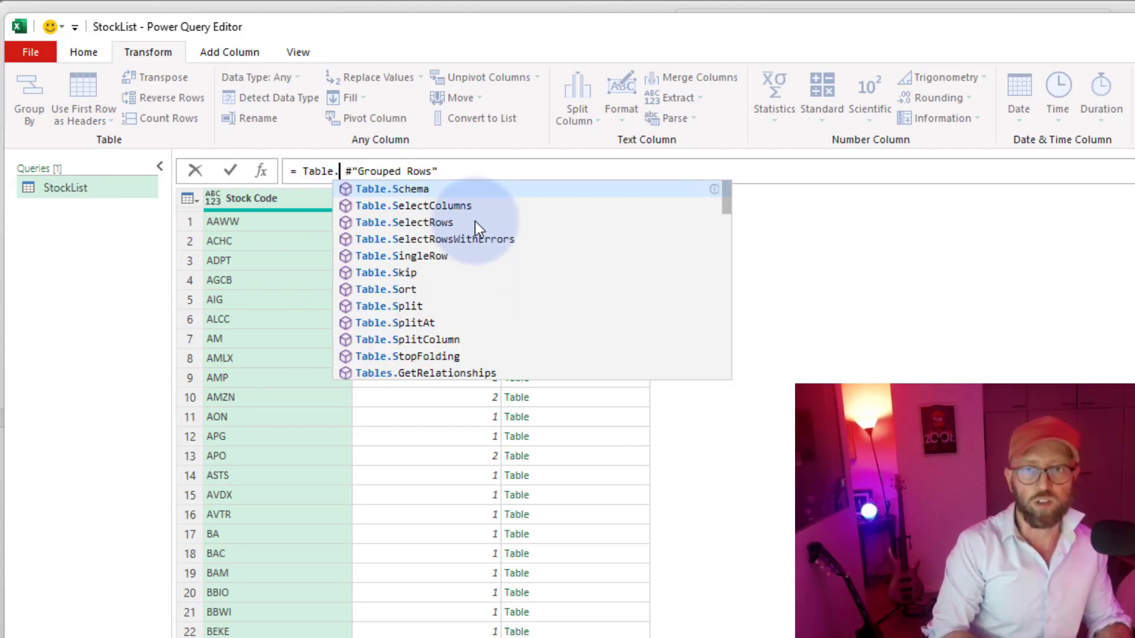
pyautogui.press('Down')
pyautogui.press('Tab')
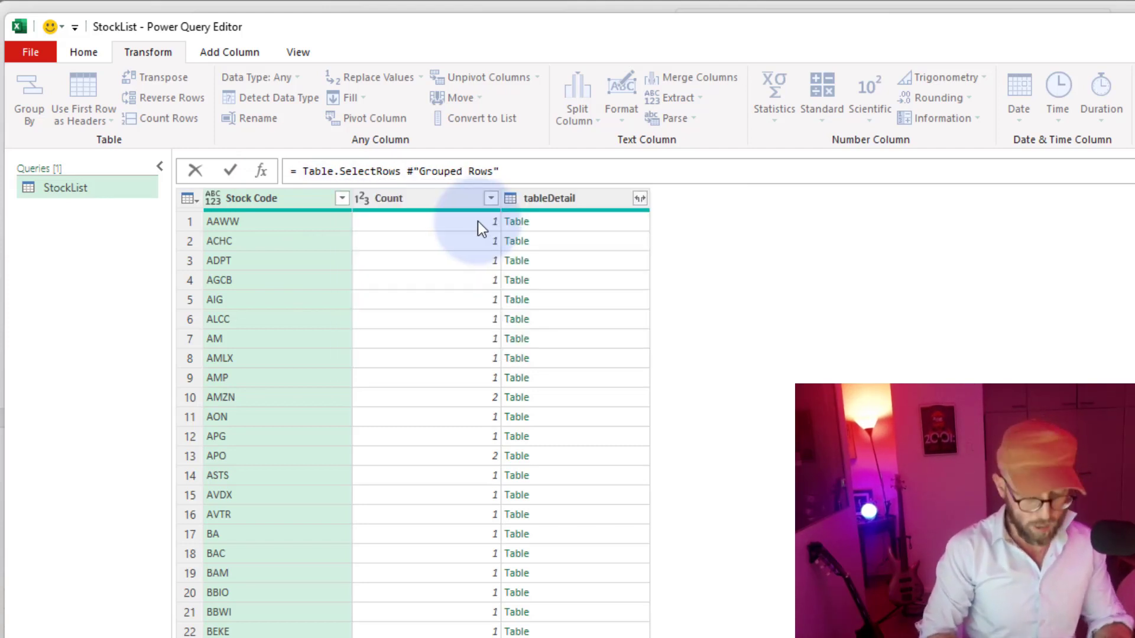
pyautogui.write('(')
pyautogui.press('Right')
pyautogui.press('Right')
pyautogui.press('Right')
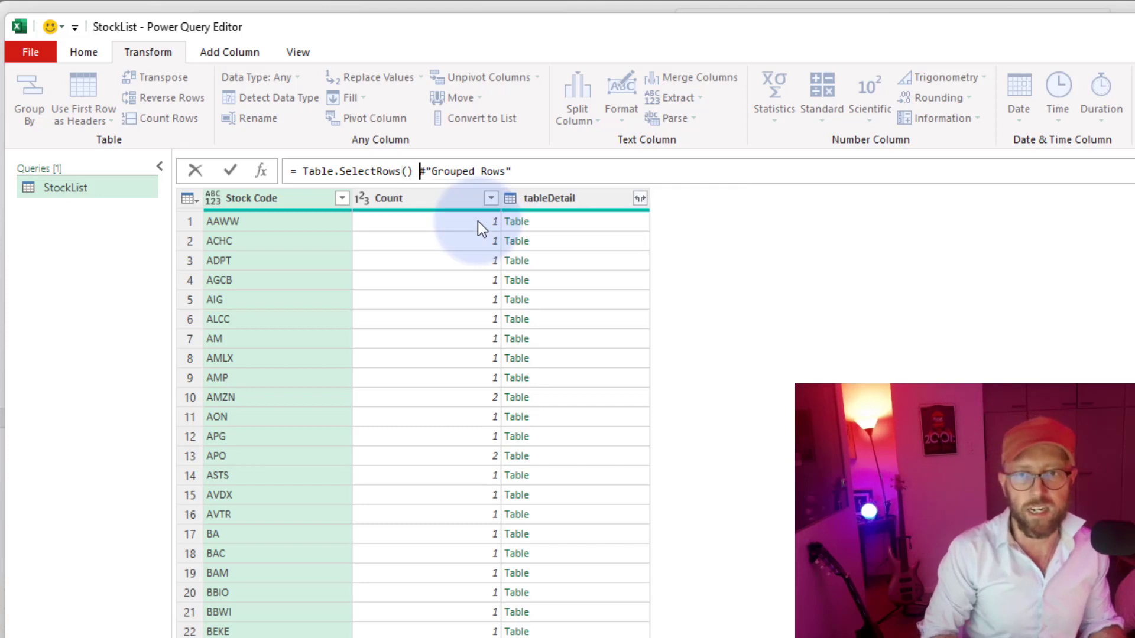
pyautogui.press('Left')
pyautogui.press('BackSpace')
pyautogui.press('BackSpace')
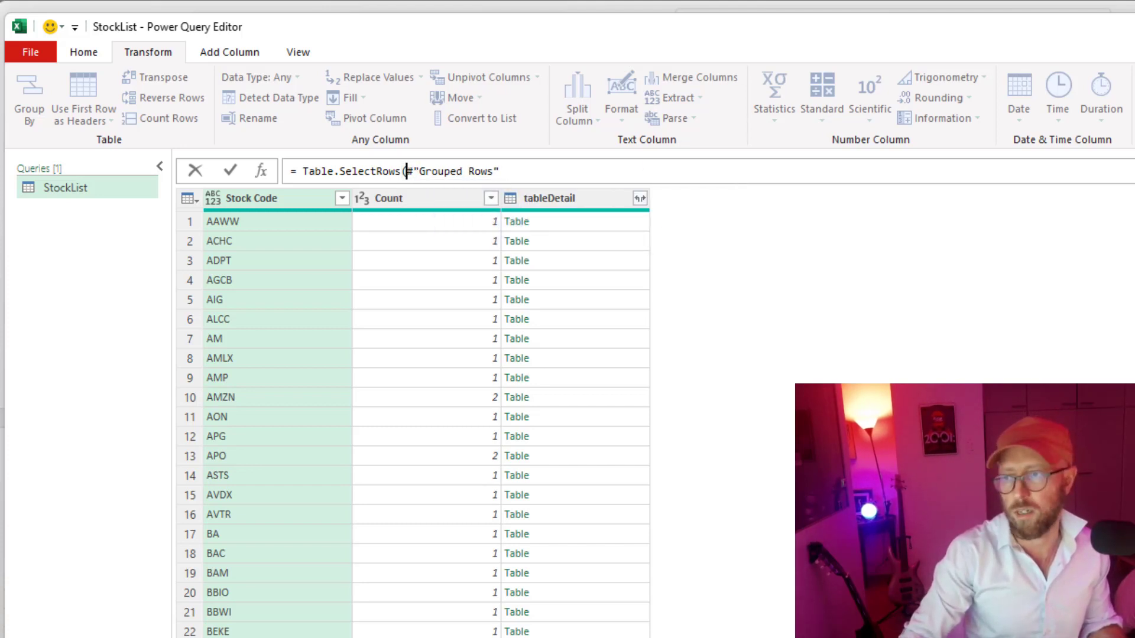
# - Complete the Custom1 formula with the condition each [Count] = 1 and a closing parenthesis, and apply it
pyautogui.click(575, 174)
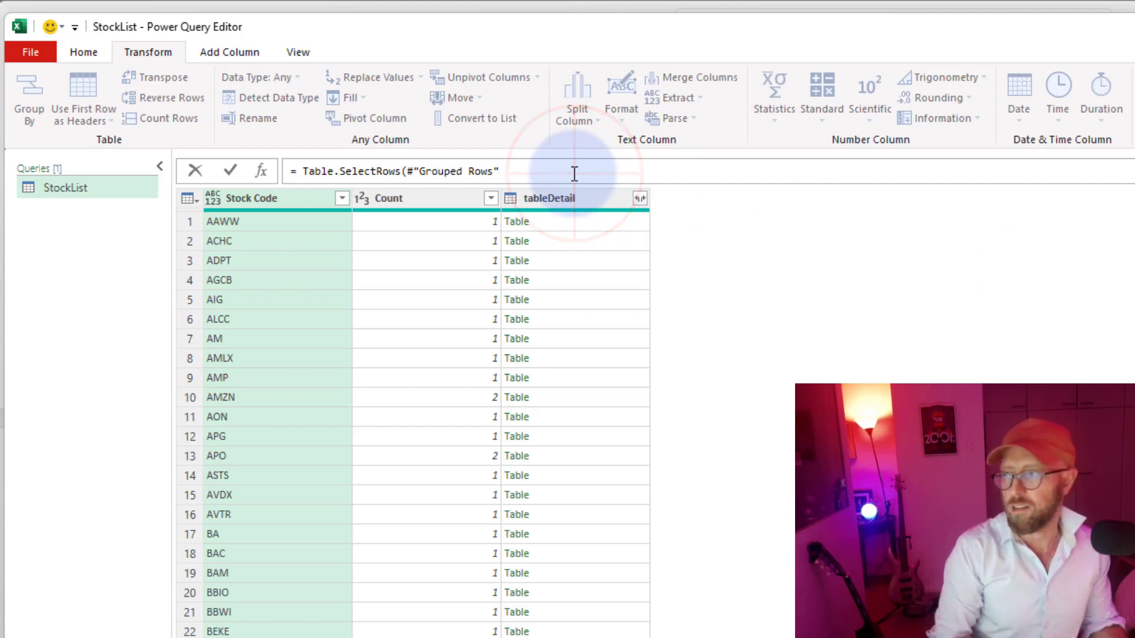
pyautogui.write(', each')
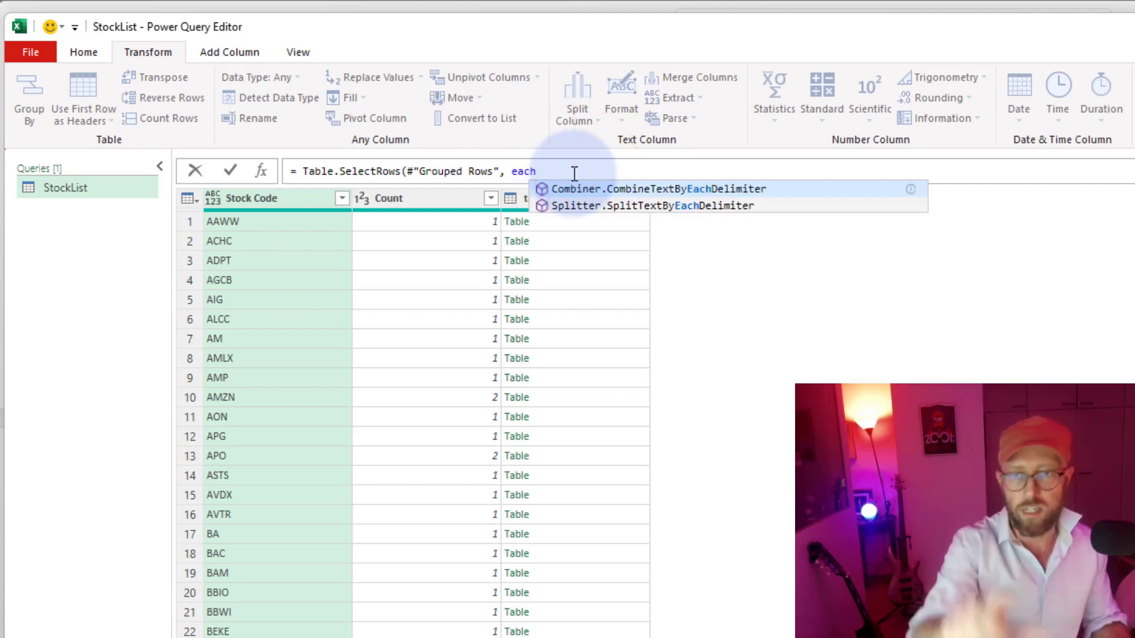
pyautogui.write(' [')
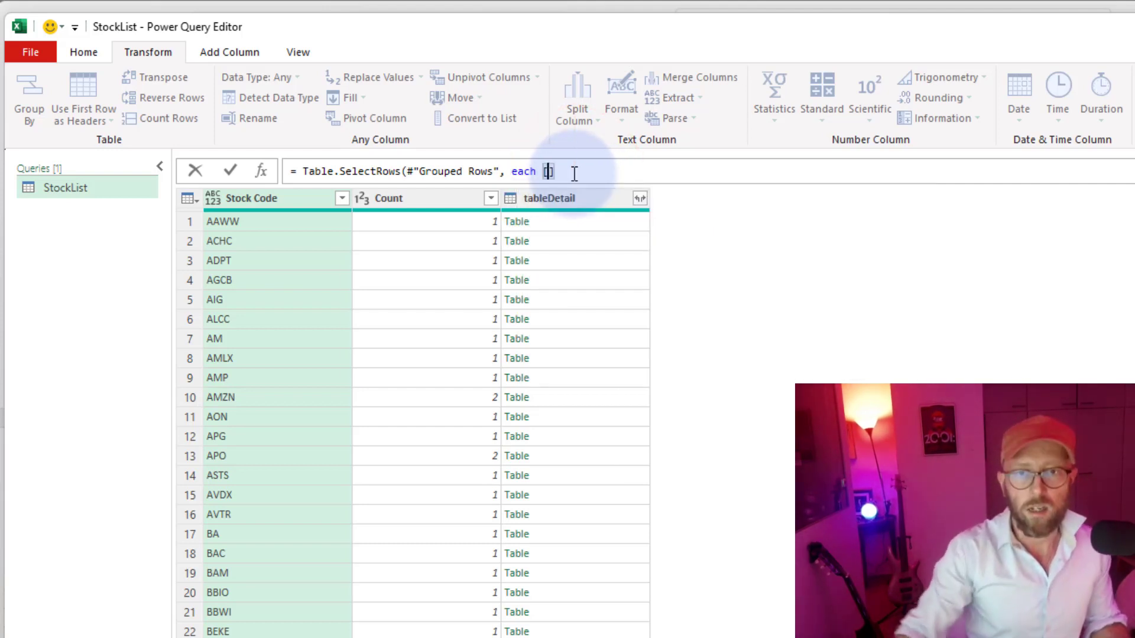
pyautogui.write('Count')
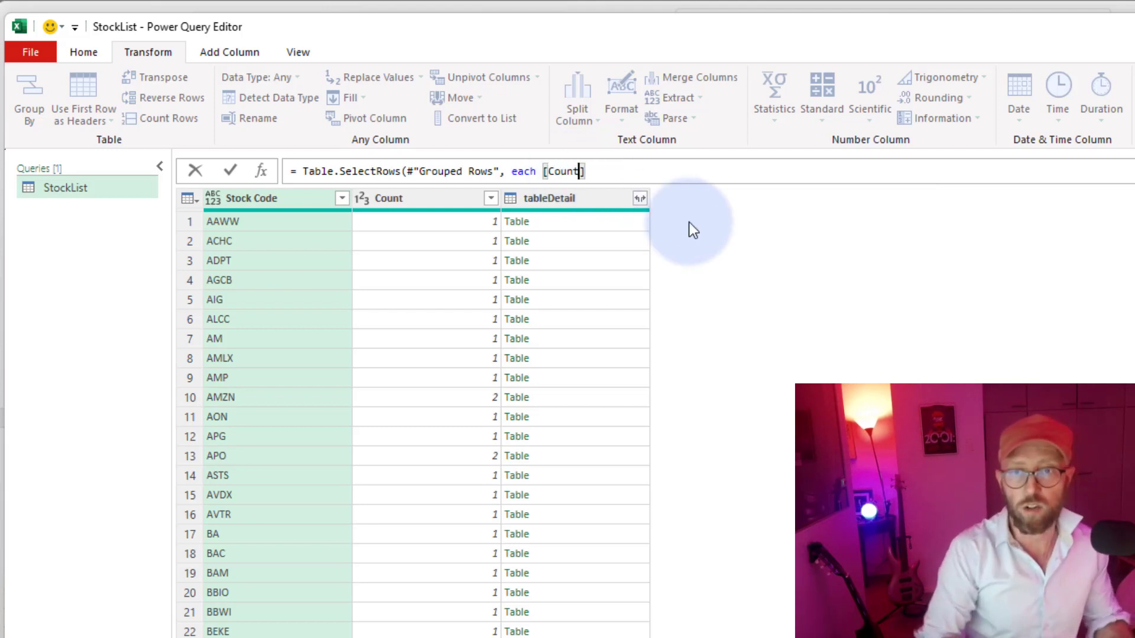
pyautogui.write('] ')
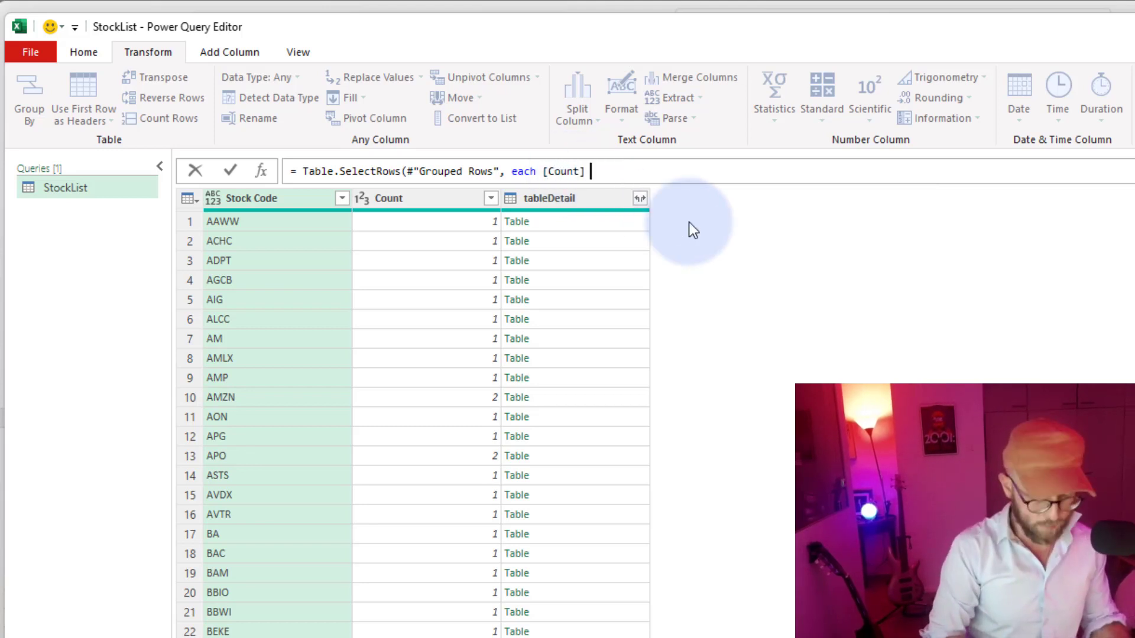
pyautogui.write('=1')
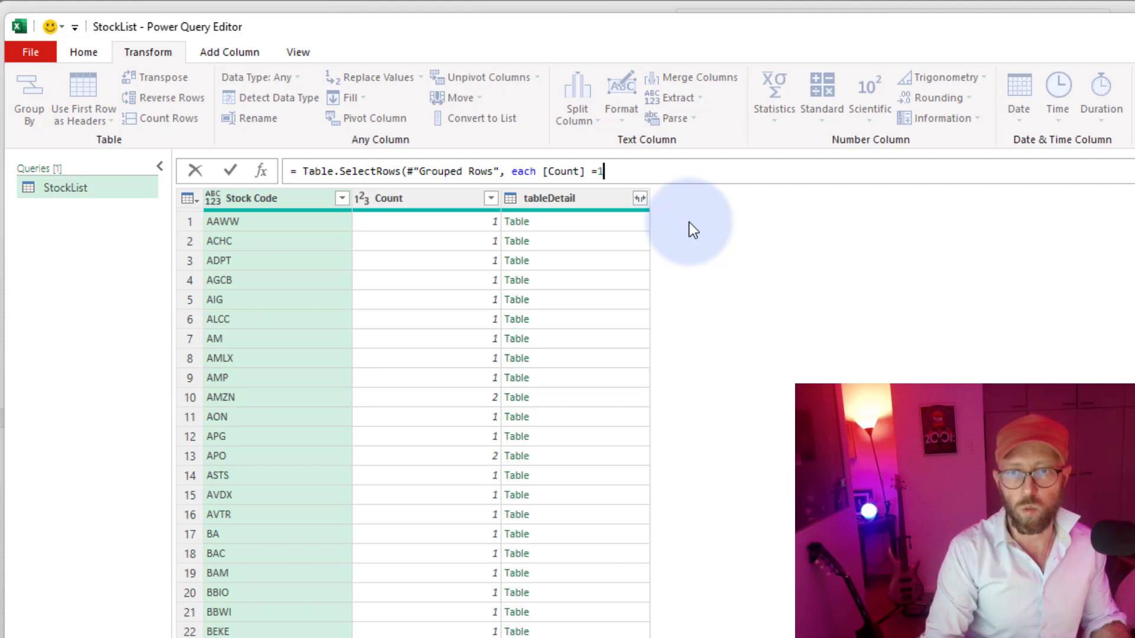
pyautogui.press('BackSpace')
pyautogui.write('1)')
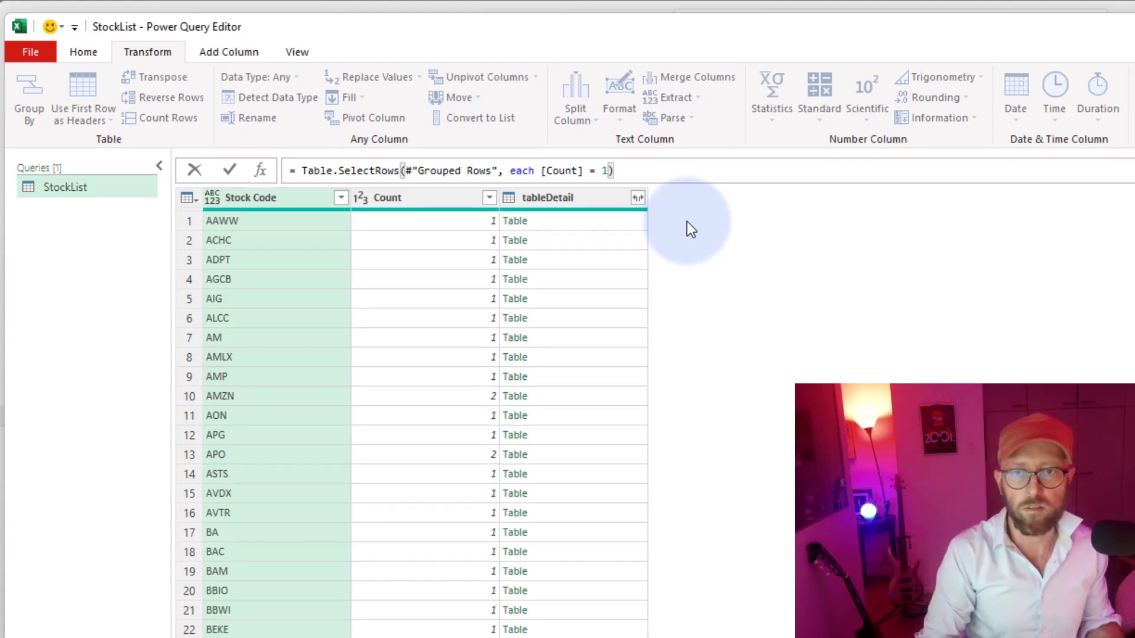
pyautogui.press('Return')
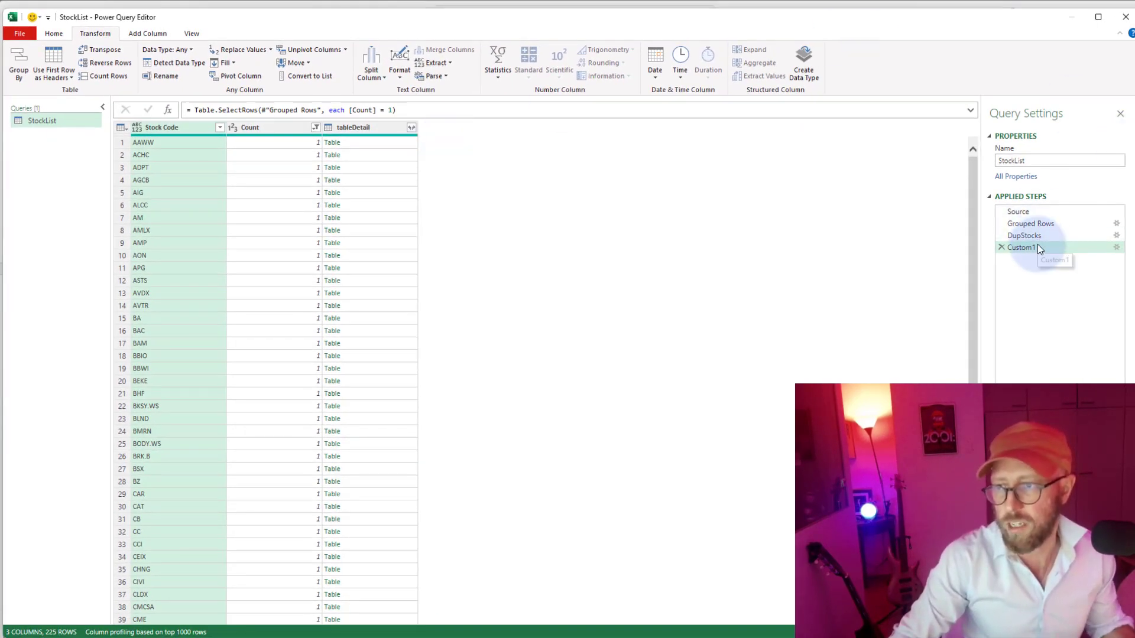
# - Rename the Custom1 applied step to UniqueStocks
pyautogui.press('F2')
pyautogui.write('Un')
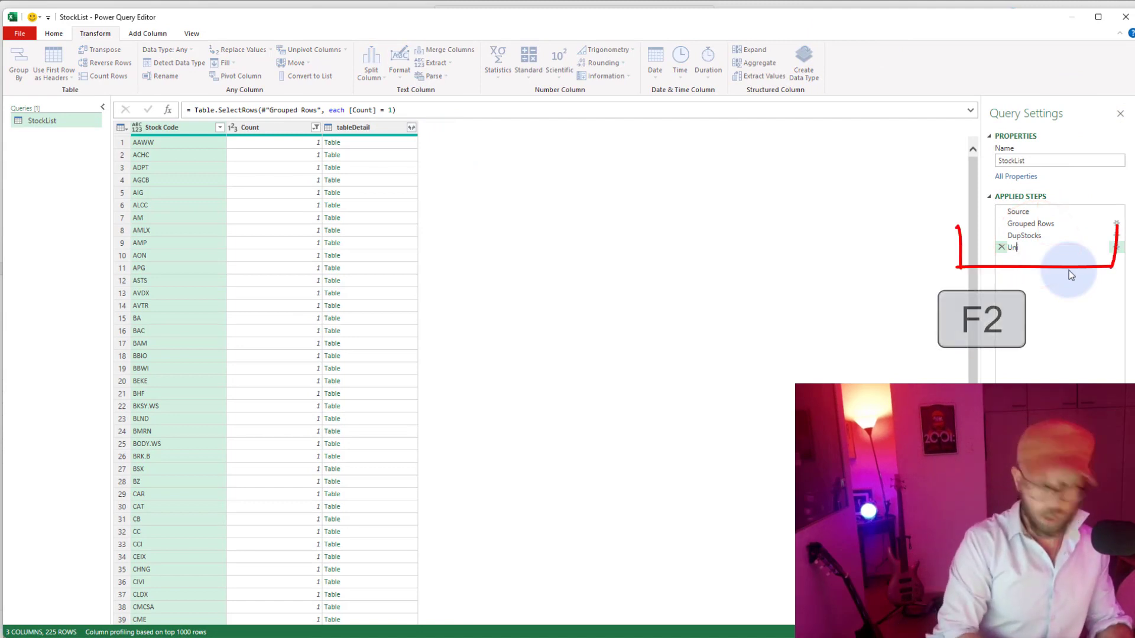
pyautogui.write('ique')
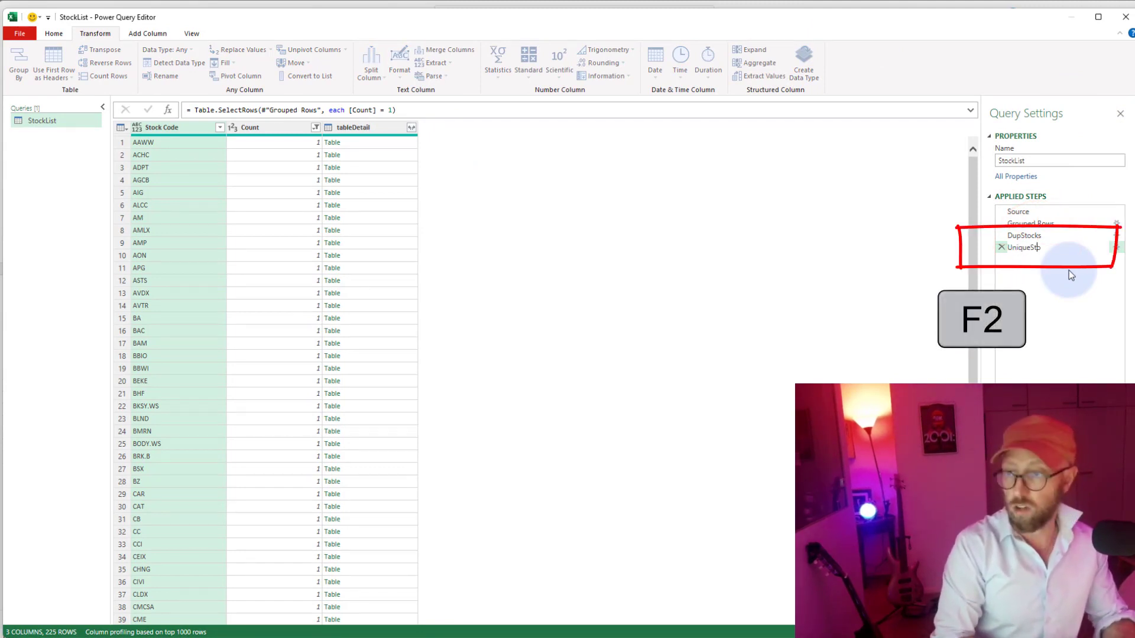
pyautogui.write('Stock')
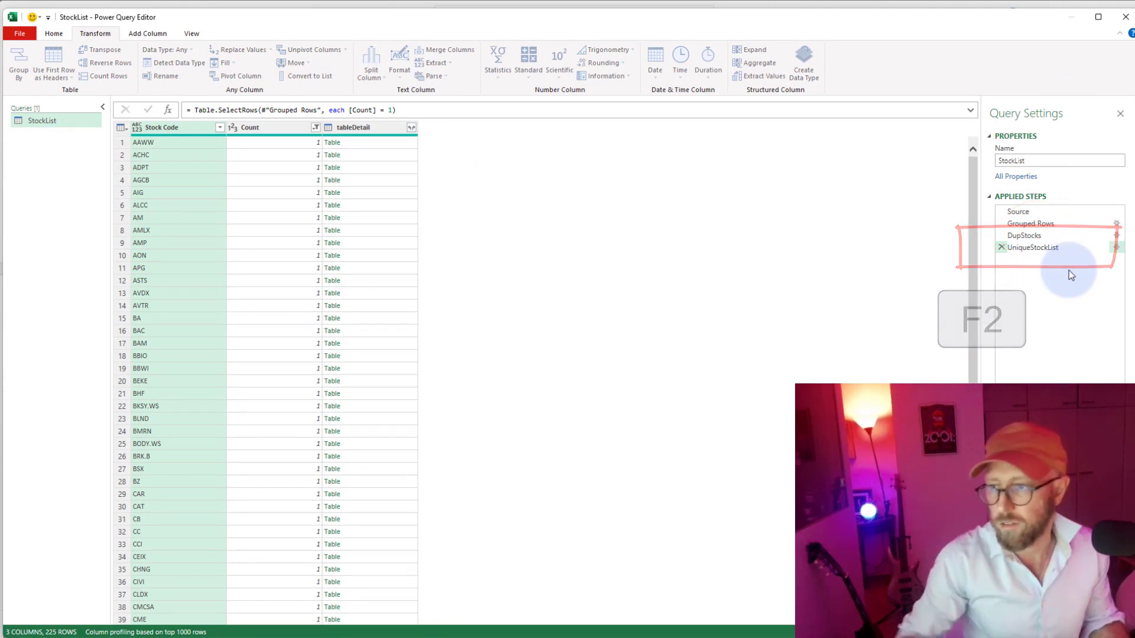
pyautogui.write('s')
pyautogui.click(822, 285)
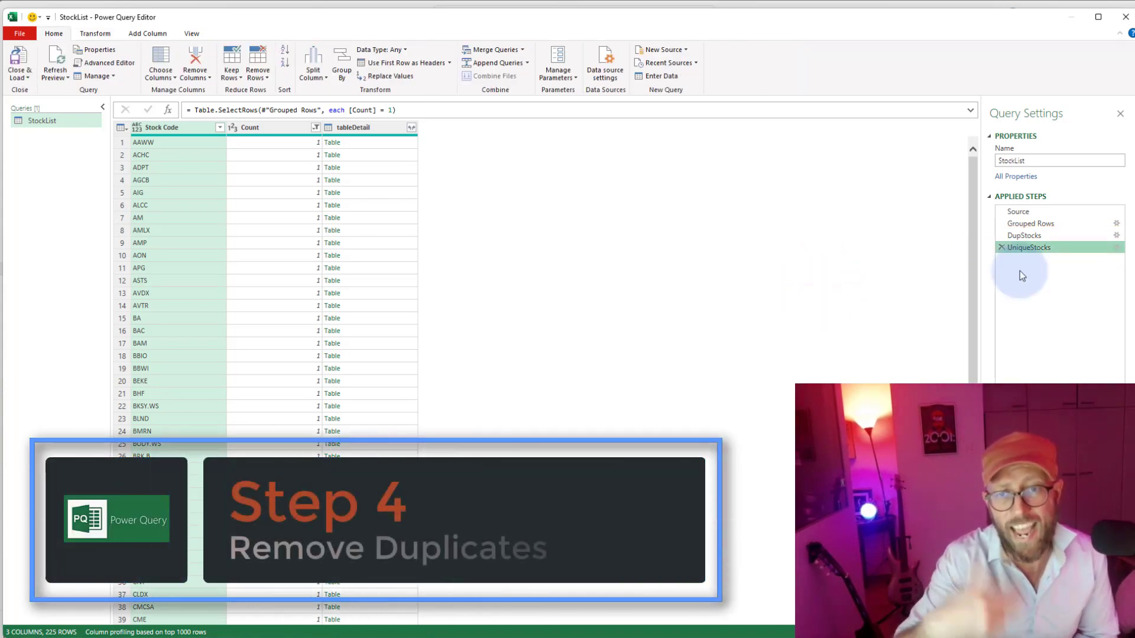
# - Insert a custom step after UniqueStocks and set its formula to = Source
pyautogui.rightClick(1036, 249)
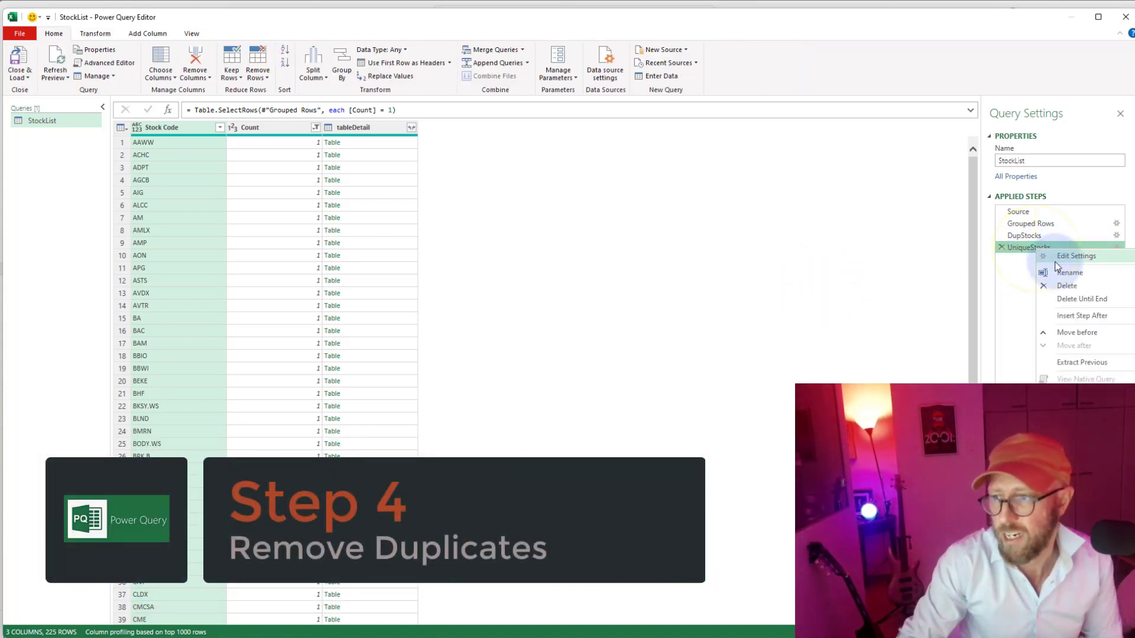
pyautogui.click(1077, 317)
pyautogui.click(215, 109)
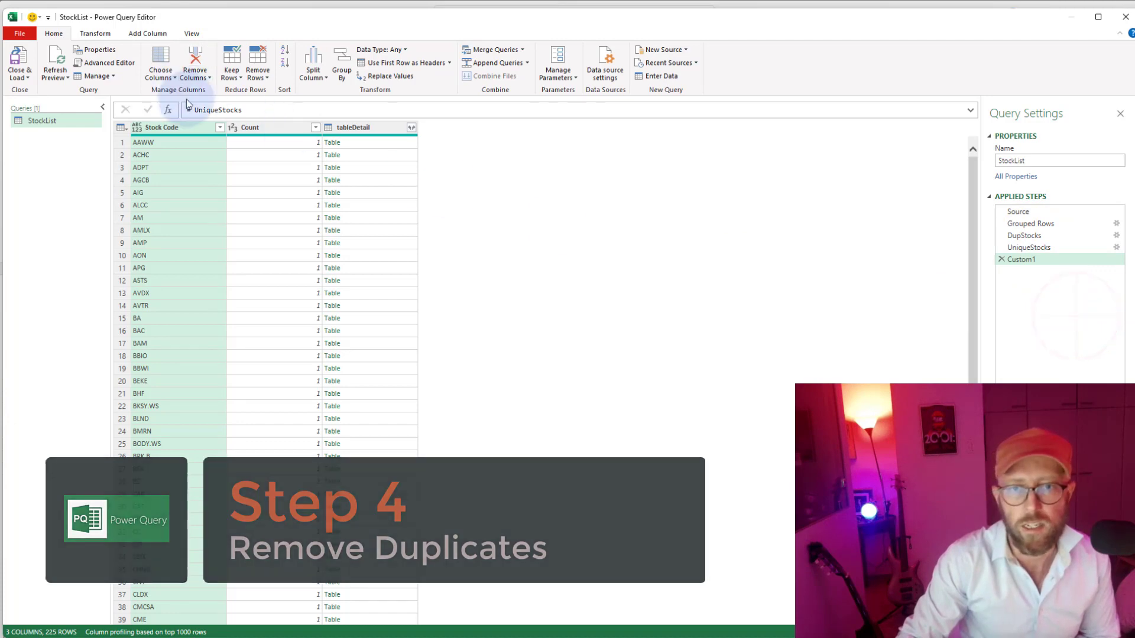
pyautogui.doubleClick(215, 109)
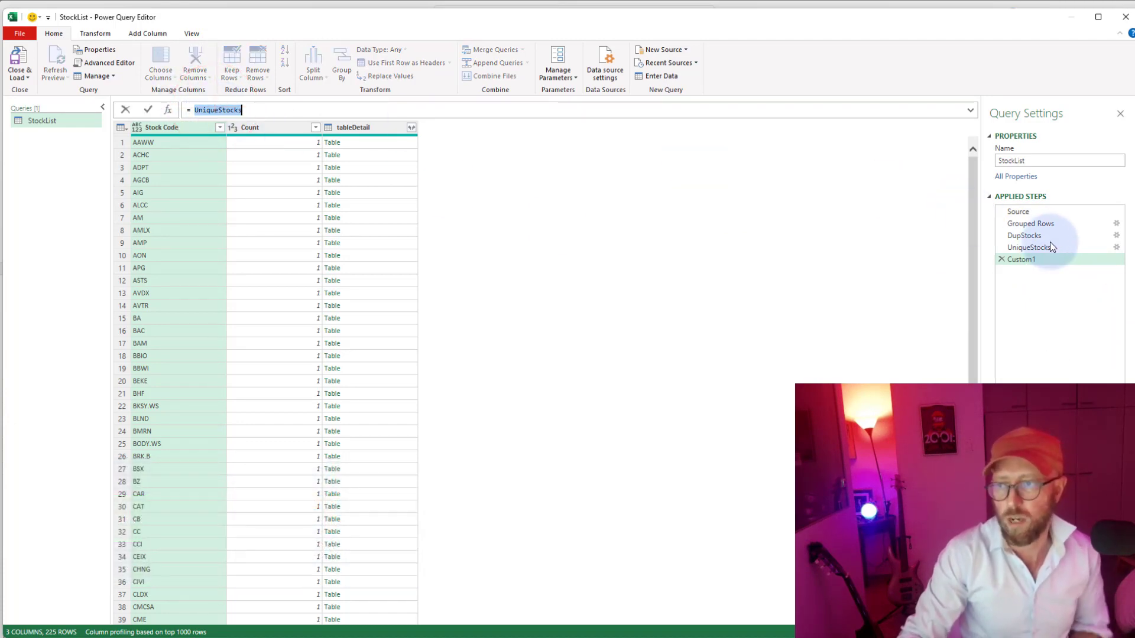
pyautogui.write('Source')
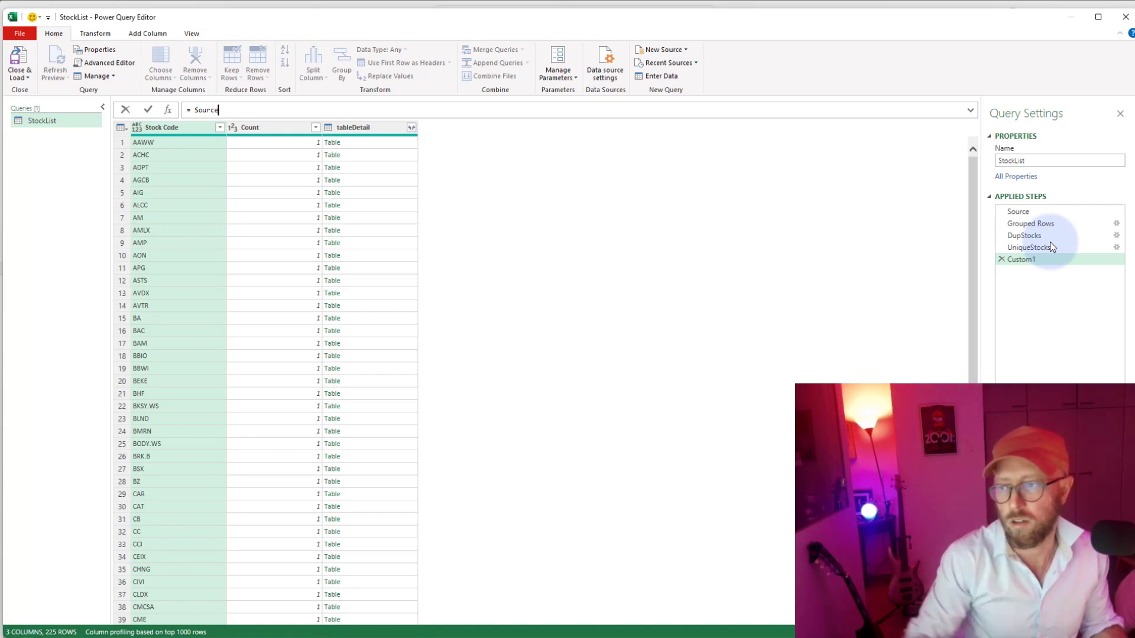
pyautogui.click(1051, 261)
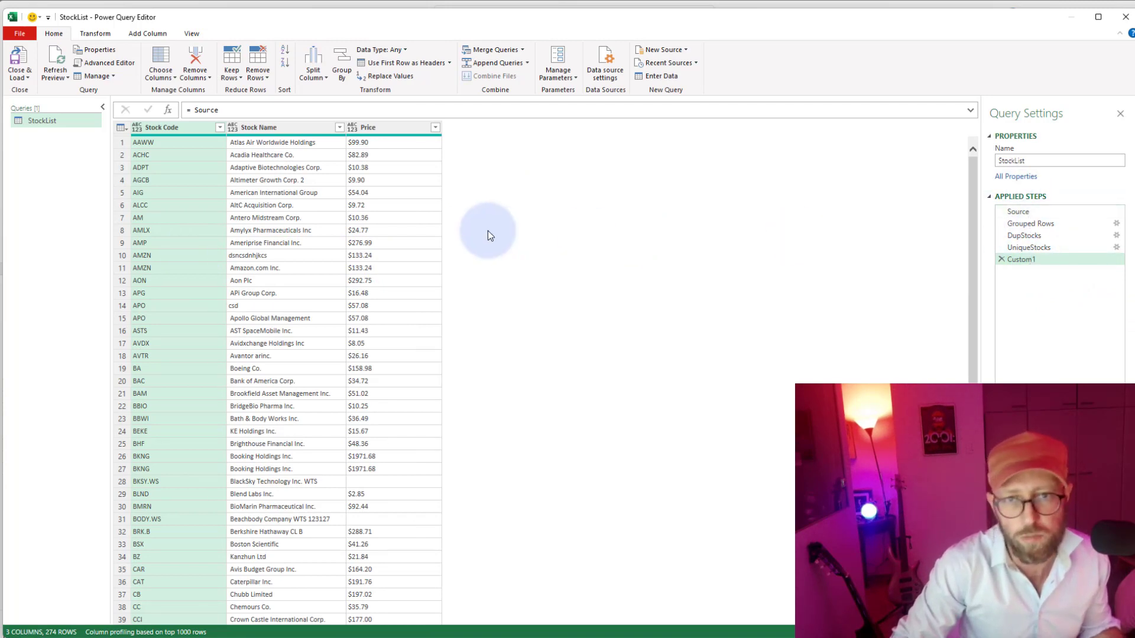
# - Remove duplicate rows from the source table based on the Stock Code column
pyautogui.click(173, 128)
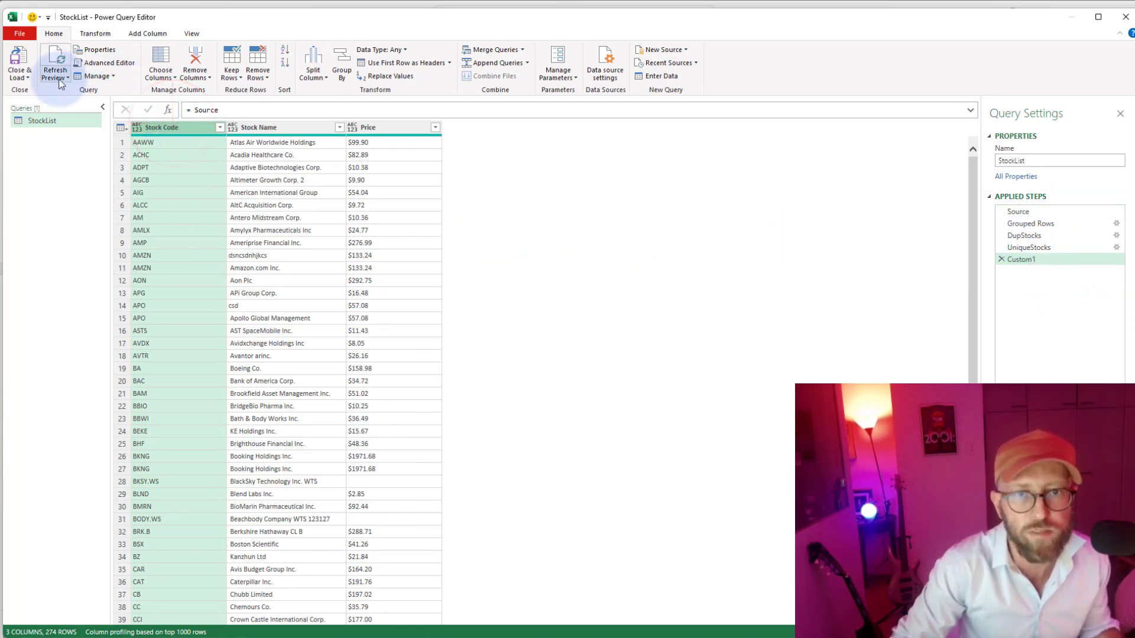
pyautogui.click(259, 65)
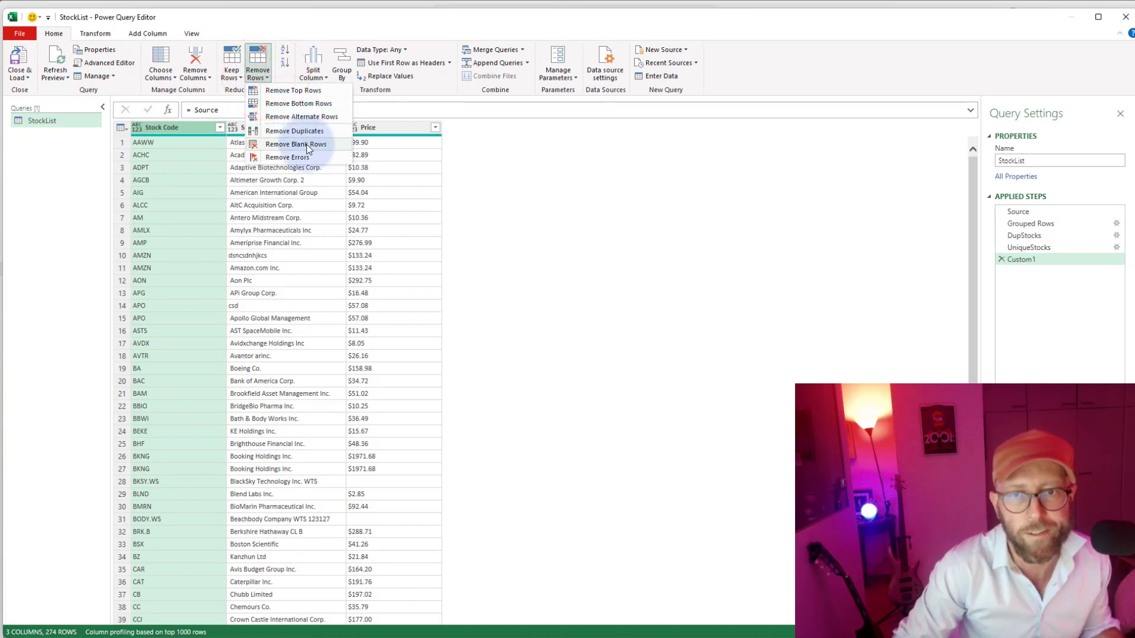
pyautogui.click(295, 131)
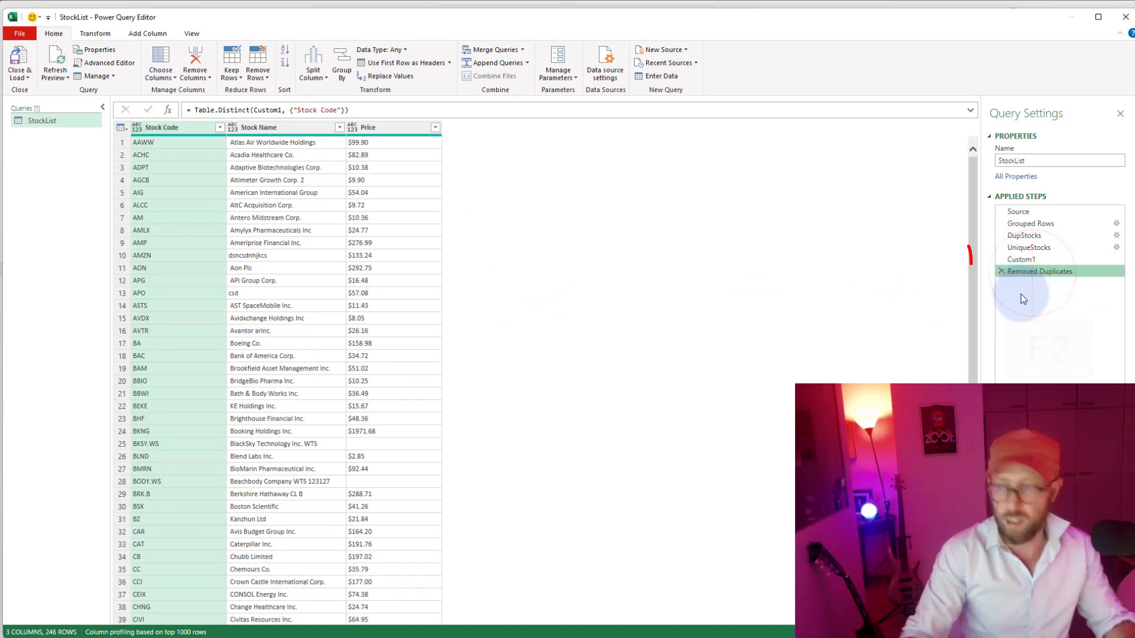
# - Rename the Removed Duplicates applied step to UniqueStockReport
pyautogui.press('F2')
pyautogui.write('Uniq')
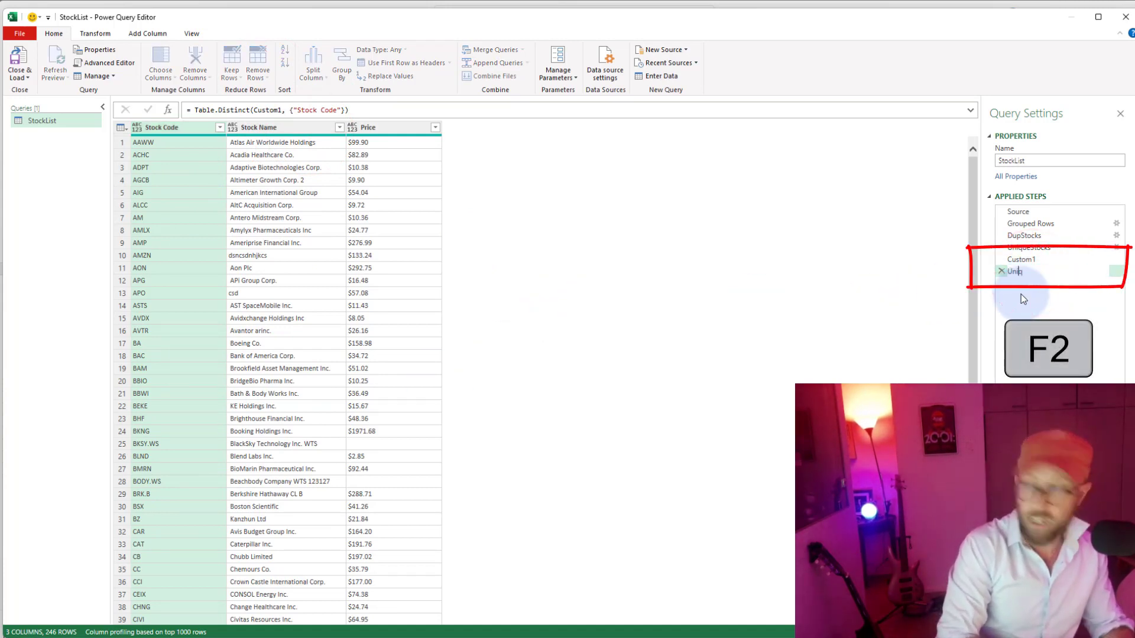
pyautogui.write('ueStock')
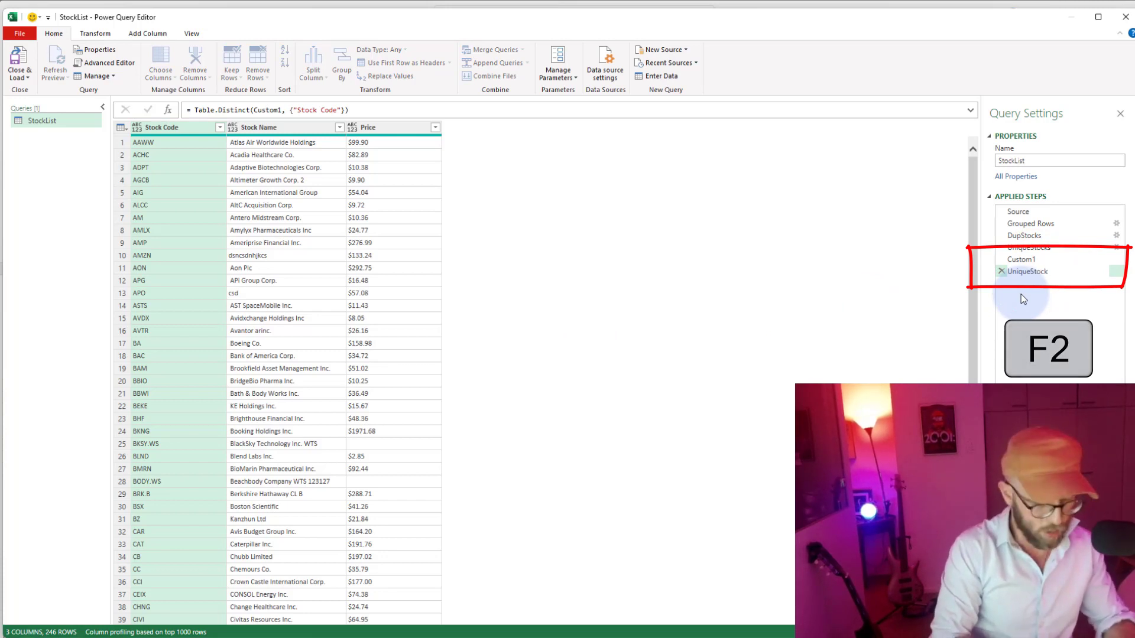
pyautogui.write('Report')
pyautogui.press('Return')
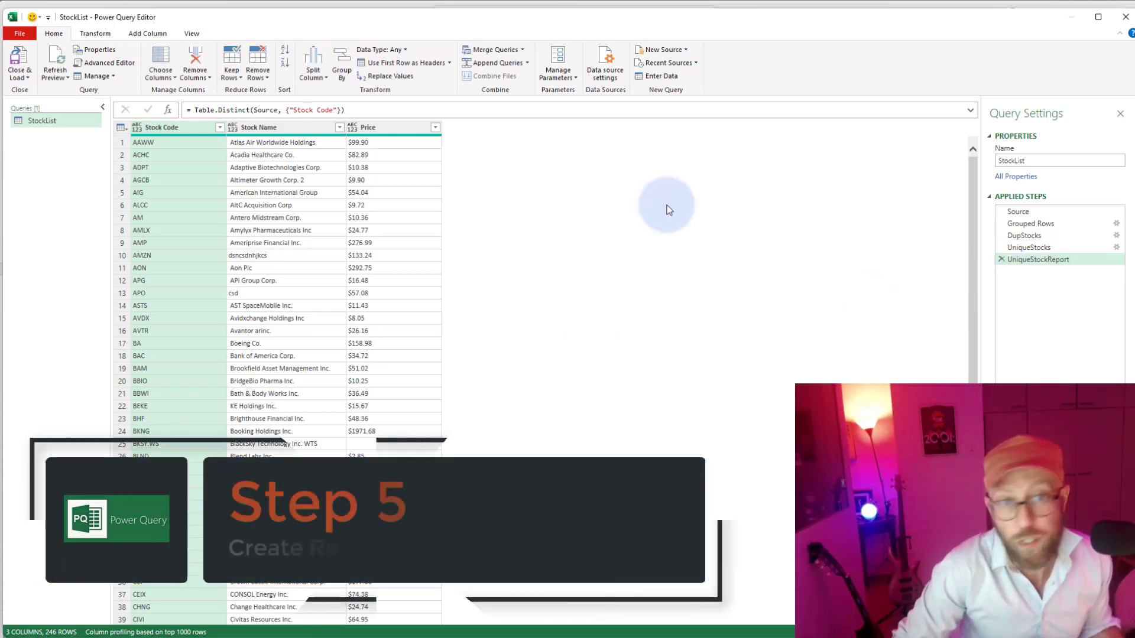
# - Add a CombinedTables step after UniqueStockReport in the StockList query code and start it as an empty record with square brackets
pyautogui.click(104, 62)
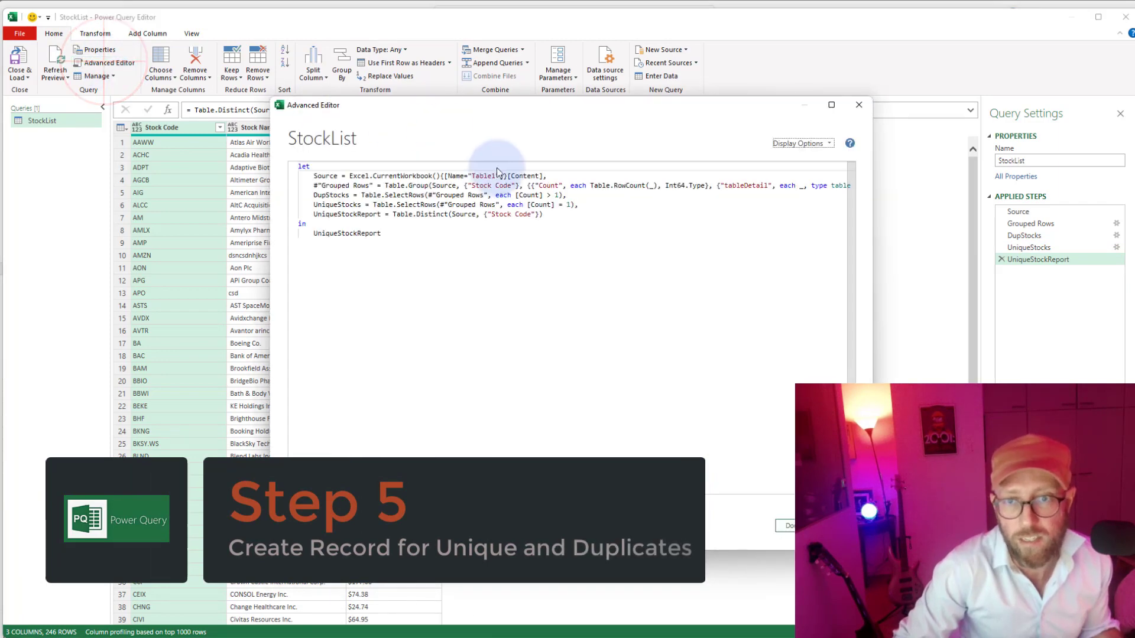
pyautogui.click(544, 215)
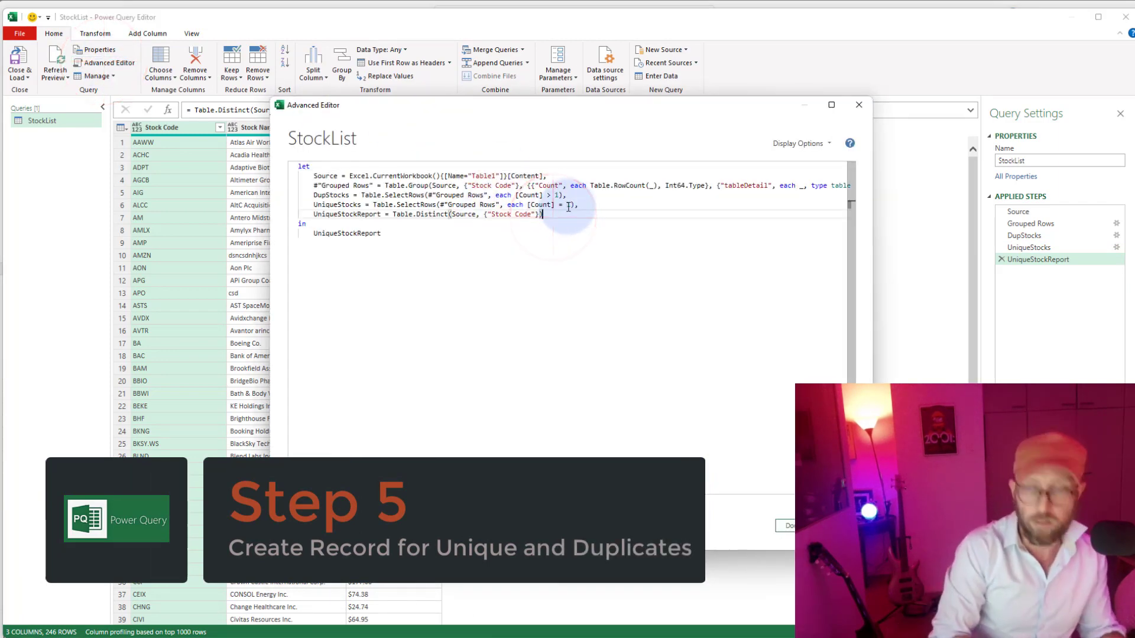
pyautogui.write(',')
pyautogui.press('Return')
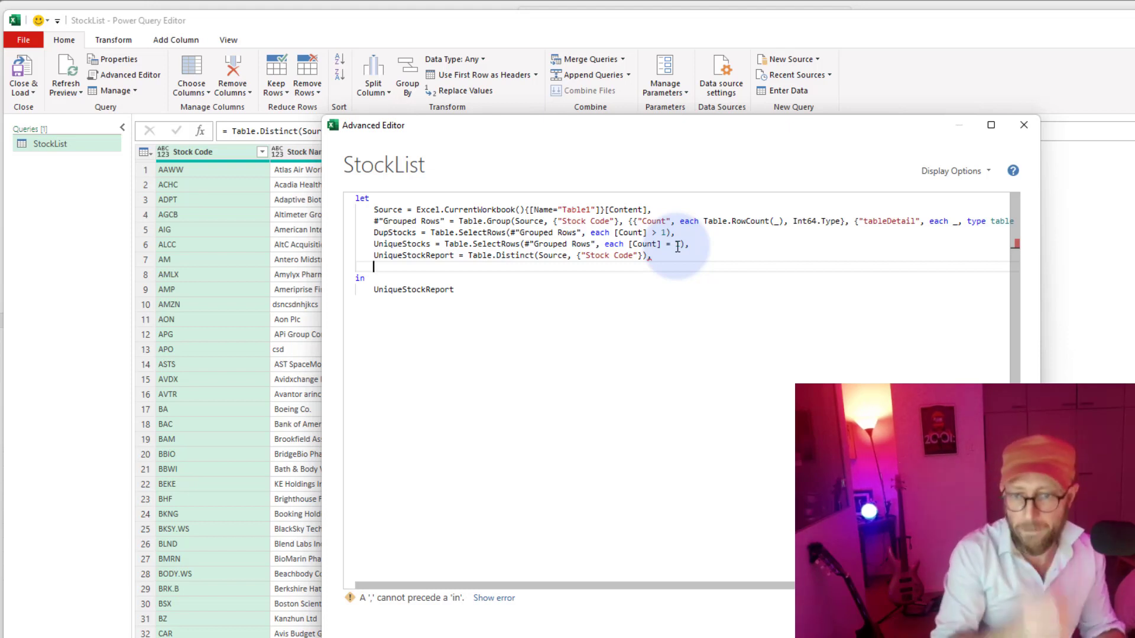
pyautogui.write('CombinedT')
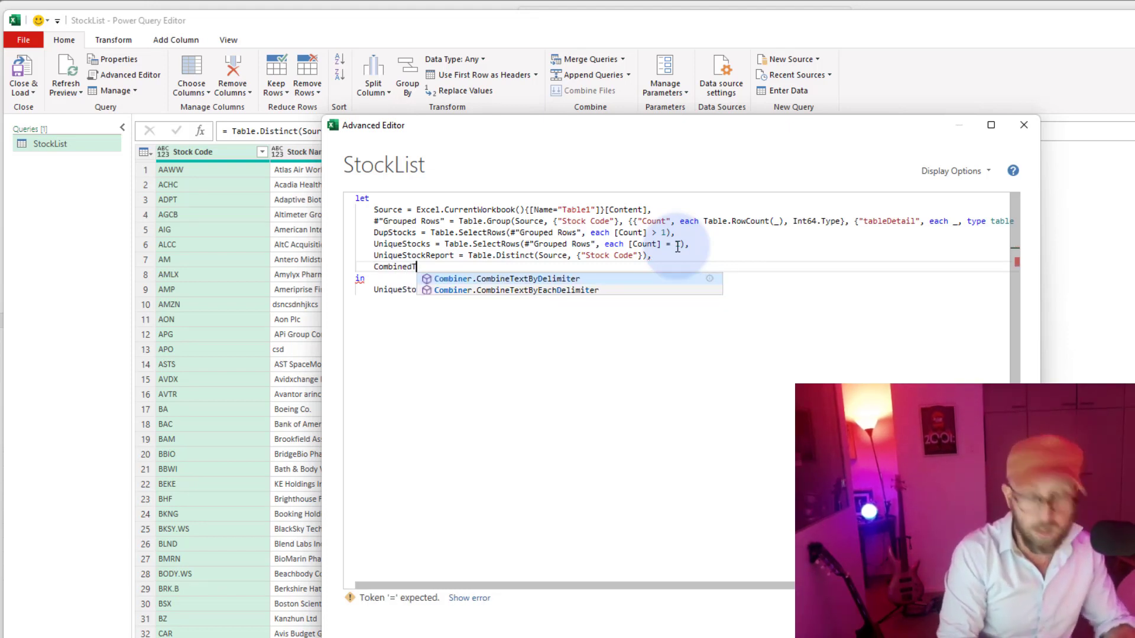
pyautogui.write('ables')
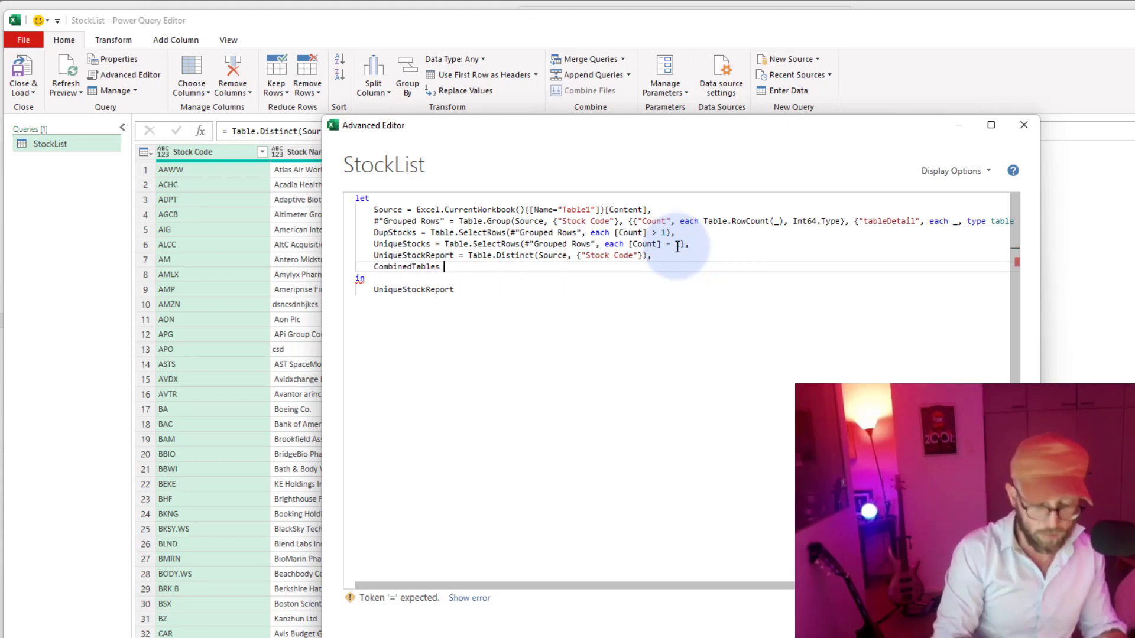
pyautogui.write(' =')
pyautogui.press('Return')
pyautogui.write('[')
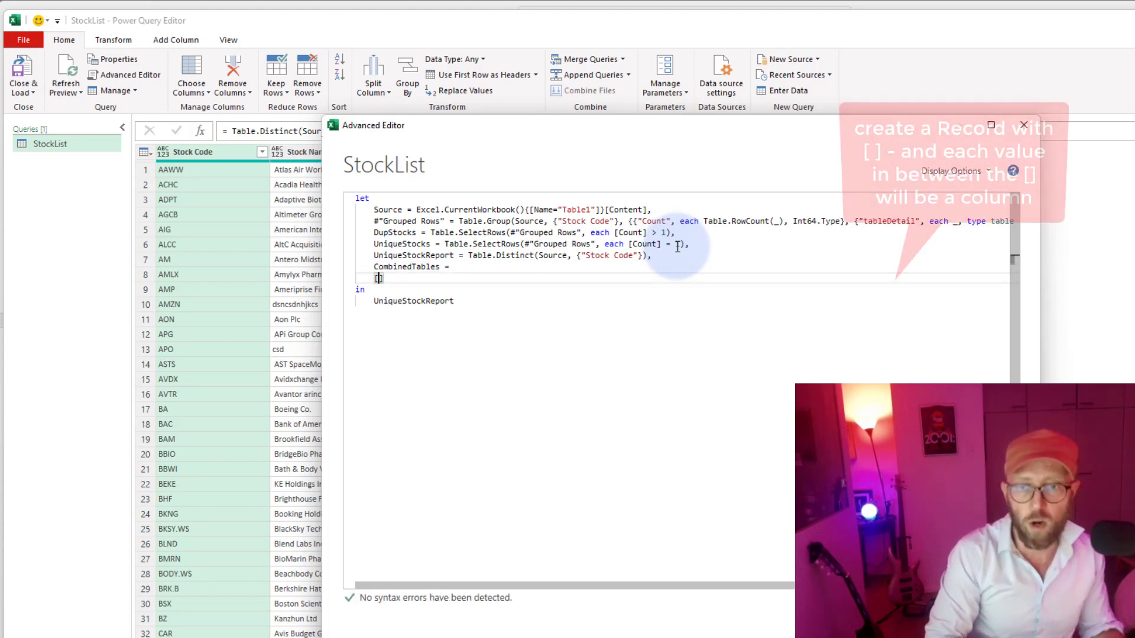
pyautogui.press('Return')
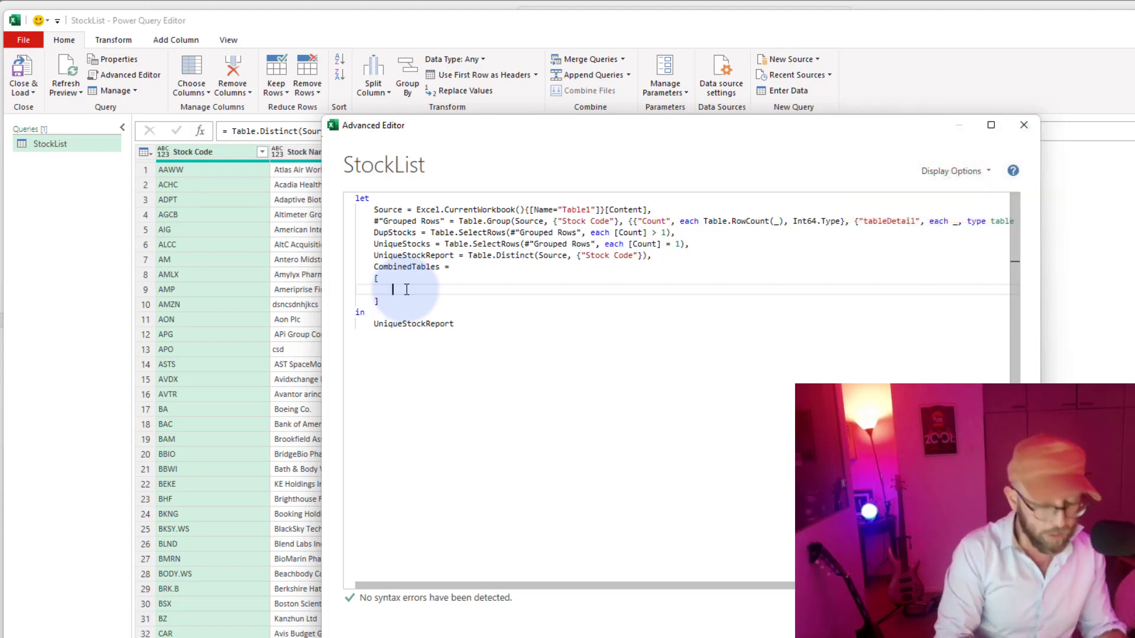
# - Define a UniqueStocks field in the CombinedTables record that returns UniqueStockReport
pyautogui.write('Qunie')
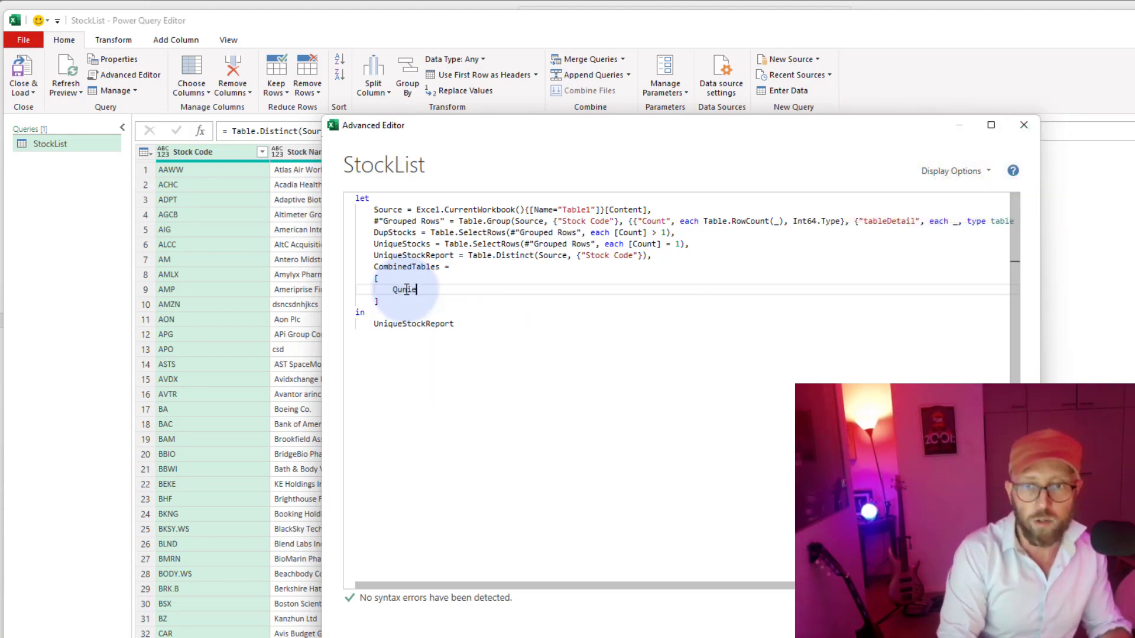
pyautogui.press('BackSpace')
pyautogui.press('BackSpace')
pyautogui.press('BackSpace')
pyautogui.press('BackSpace')
pyautogui.write('UniqueStockReport')
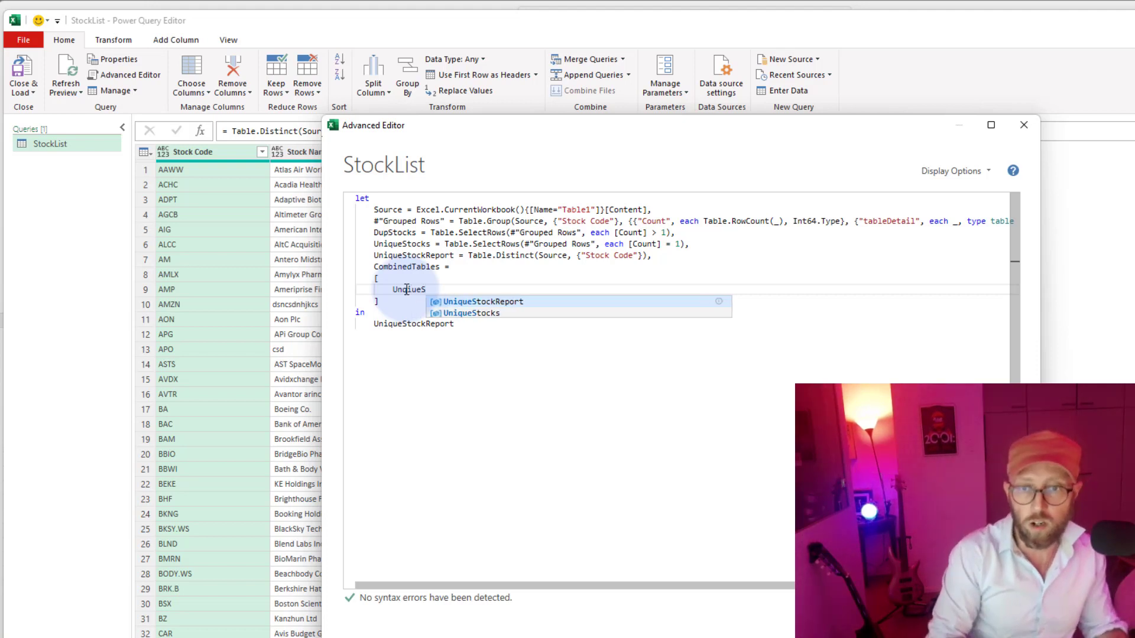
pyautogui.press('Tab')
pyautogui.press('BackSpace')
pyautogui.write('s ')
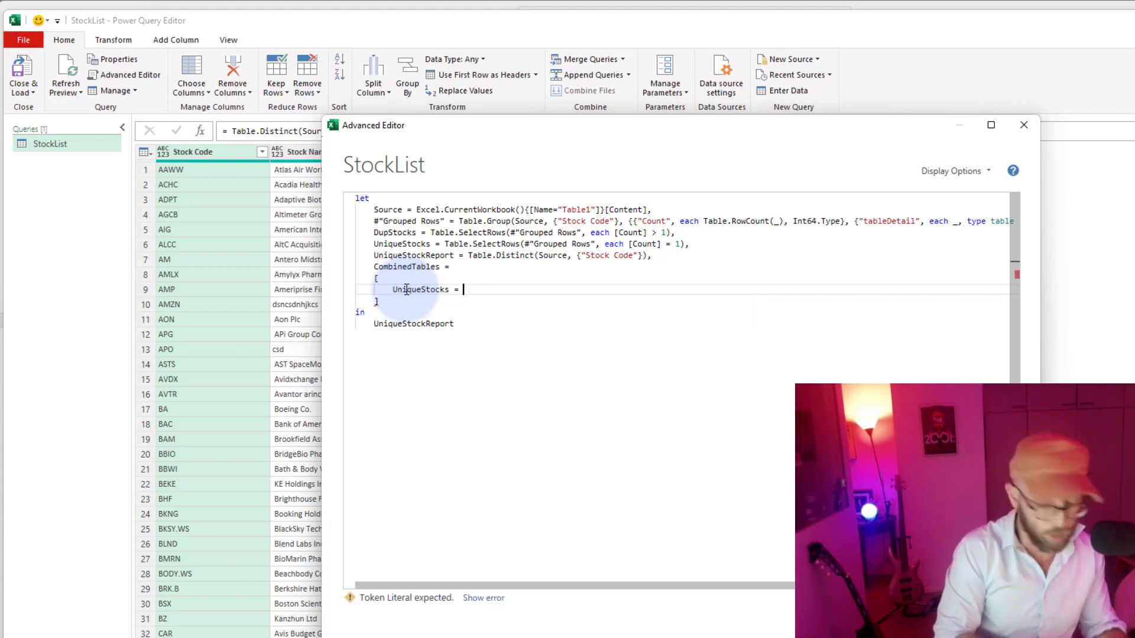
pyautogui.write('= UniqueStockReport')
pyautogui.press('Tab')
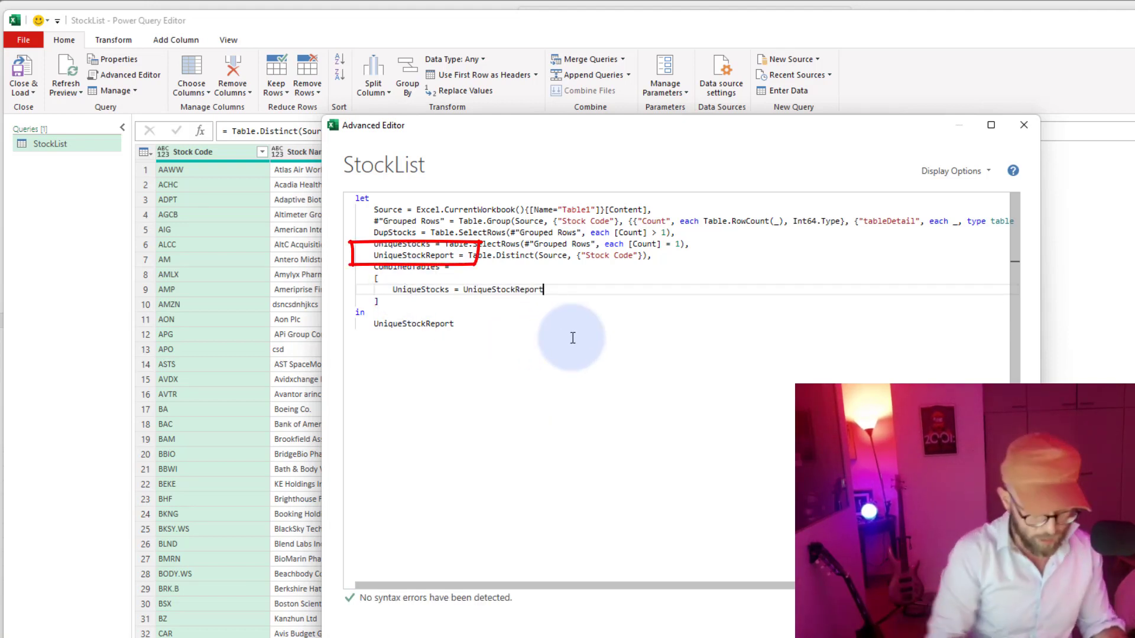
# - Add a second field, DuplicateStocks, to the CombinedTables record and assign it DupStocks
pyautogui.write(',')
pyautogui.press('Return')
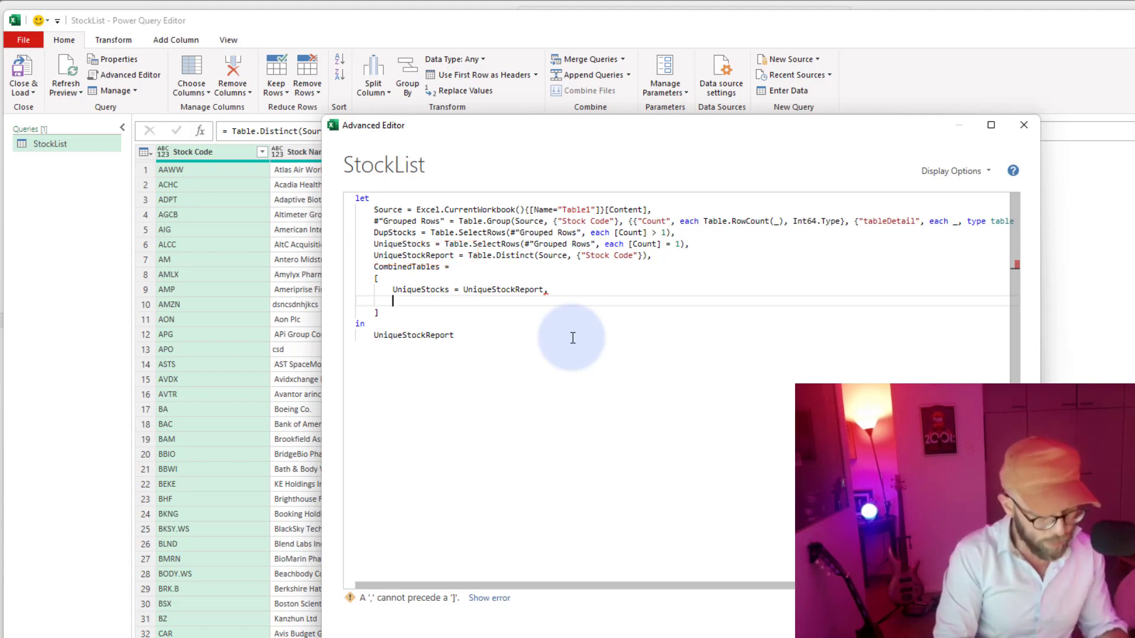
pyautogui.write('Dups')
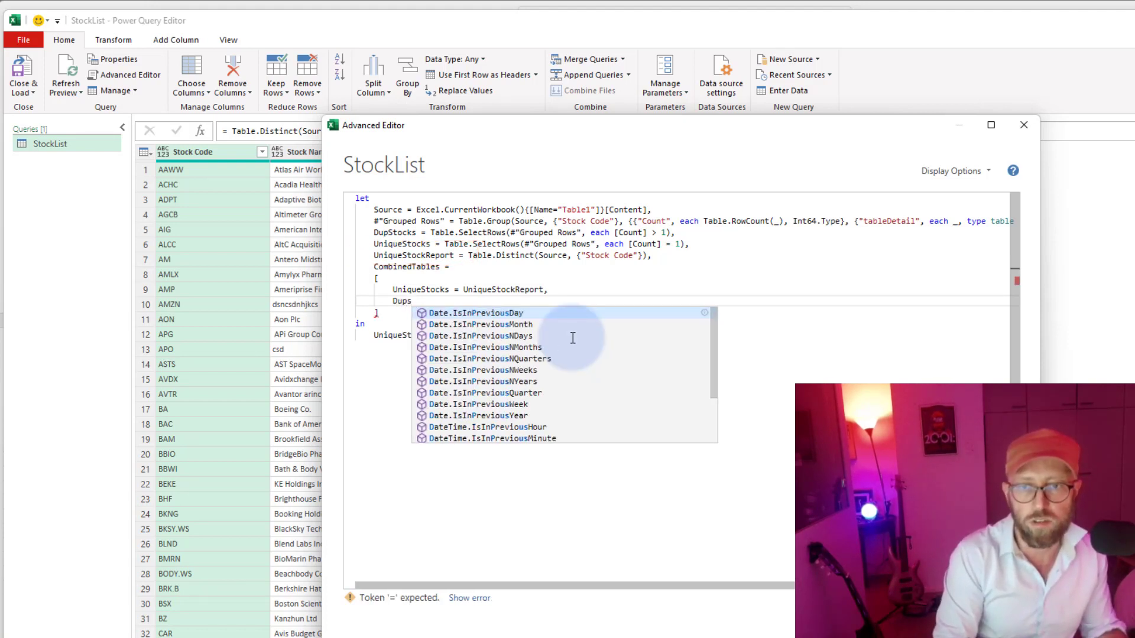
pyautogui.press('BackSpace')
pyautogui.write('S')
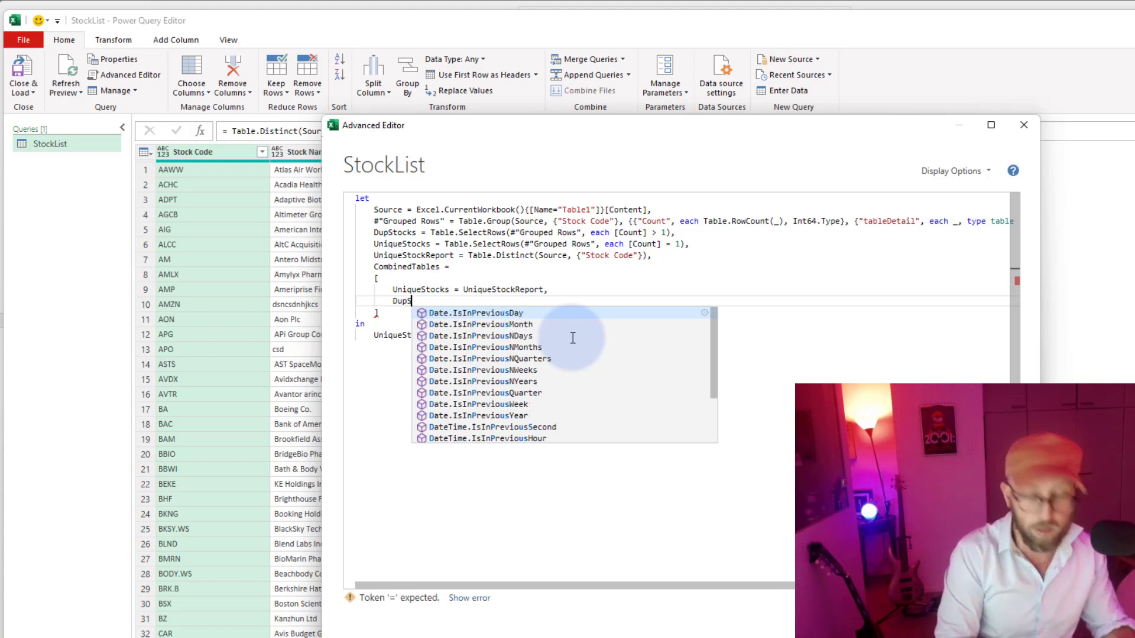
pyautogui.write('tocks =')
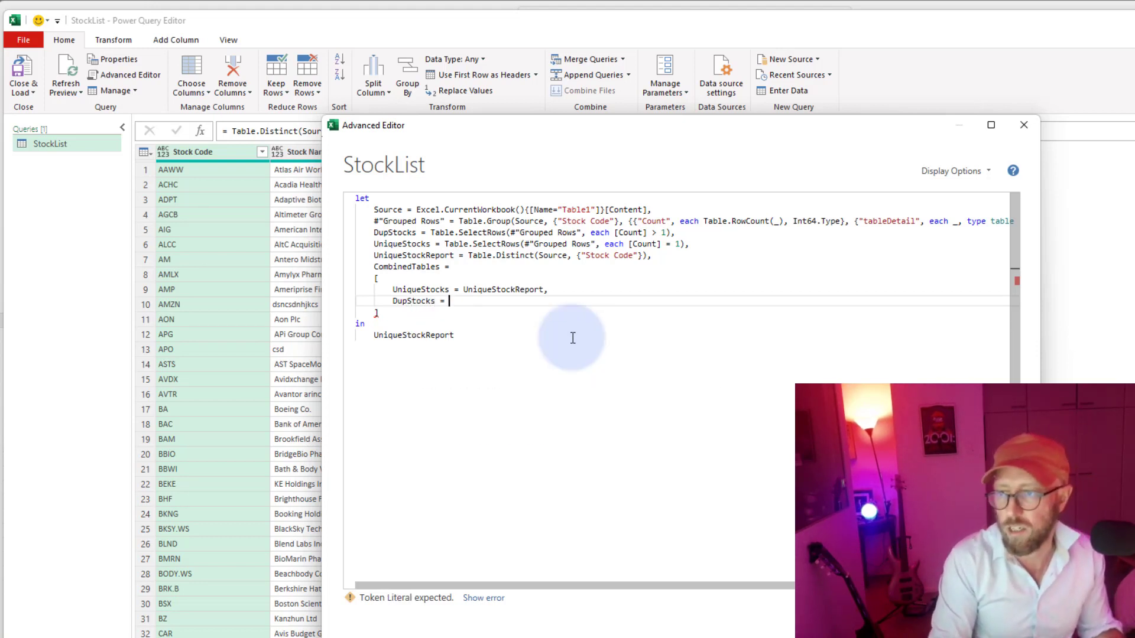
pyautogui.write(' Dup')
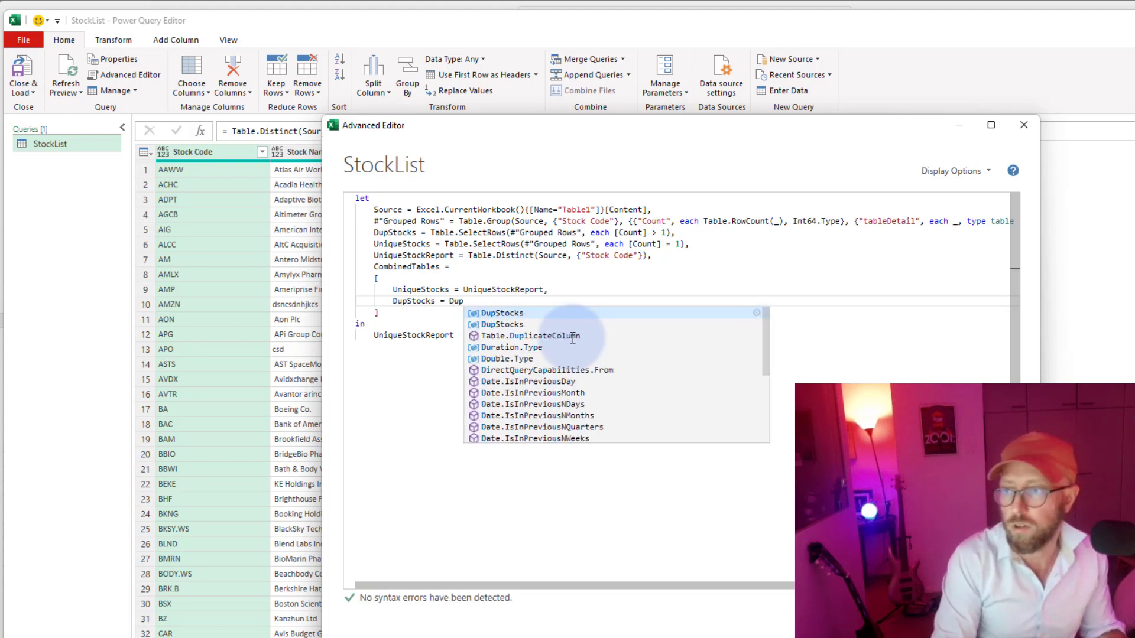
pyautogui.press('BackSpace')
pyautogui.press('BackSpace')
pyautogui.press('BackSpace')
pyautogui.press('BackSpace')
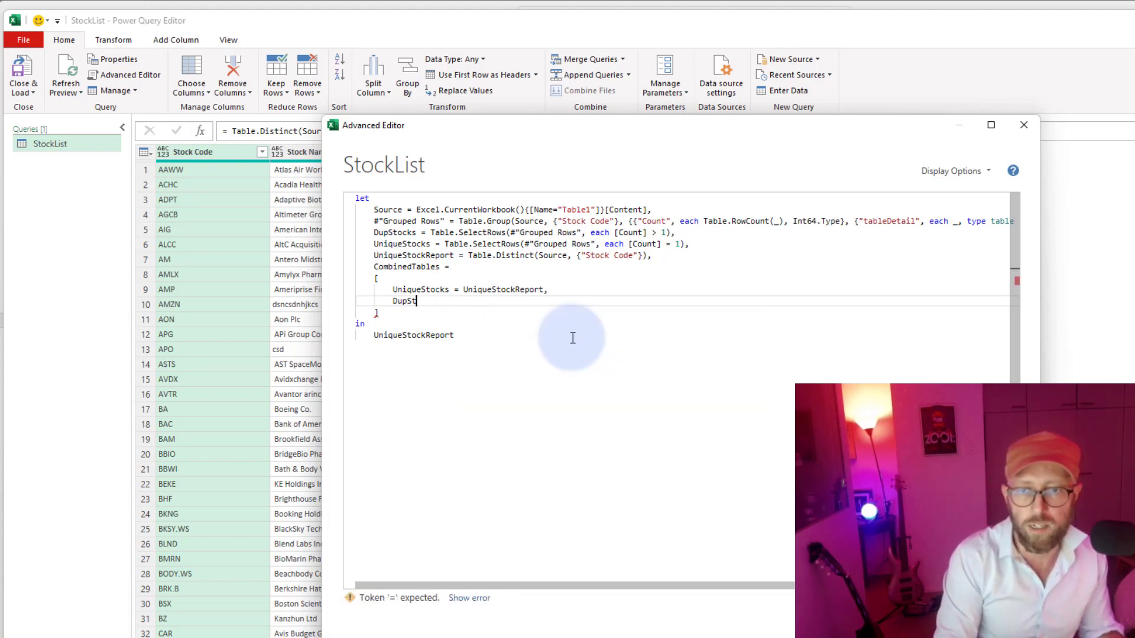
pyautogui.write('icateSt')
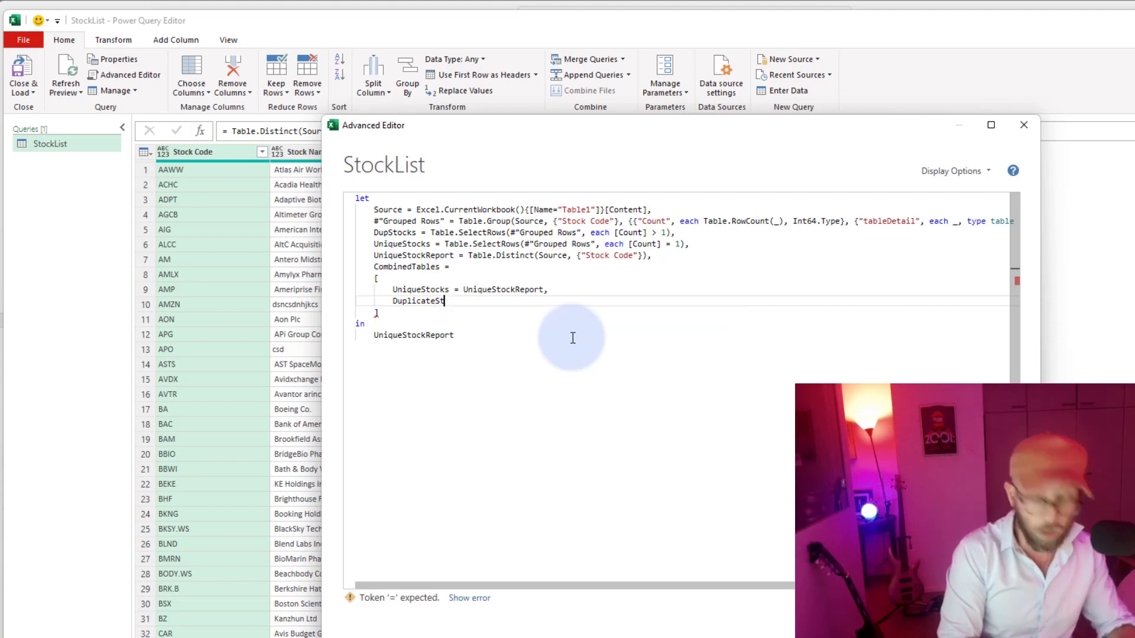
pyautogui.write('ocks = Dup')
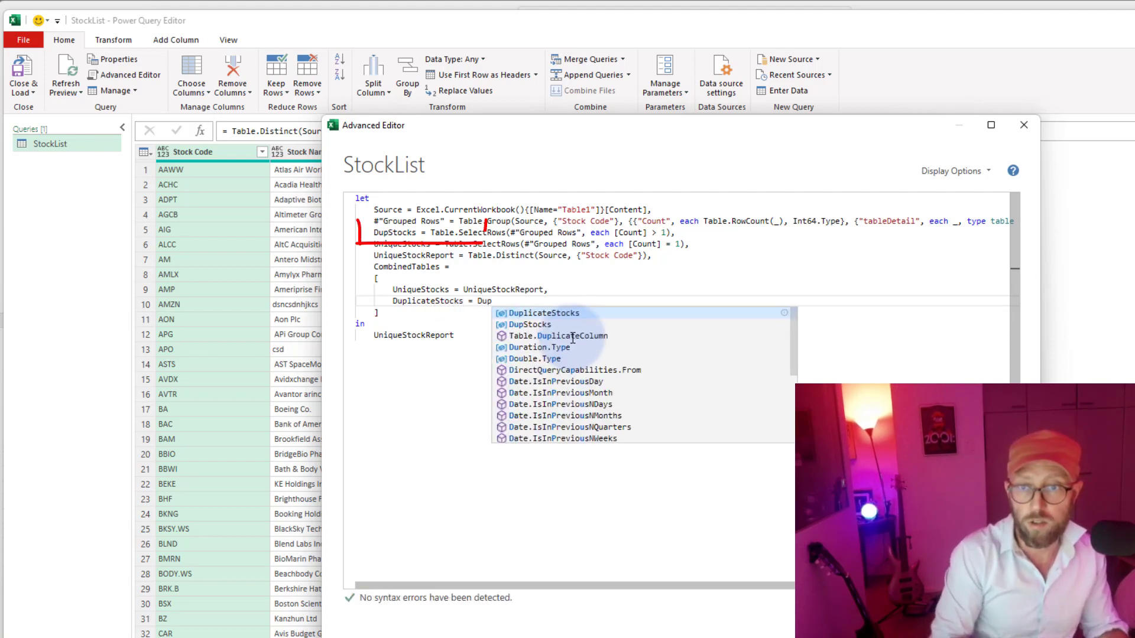
pyautogui.press('Down')
pyautogui.press('Return')
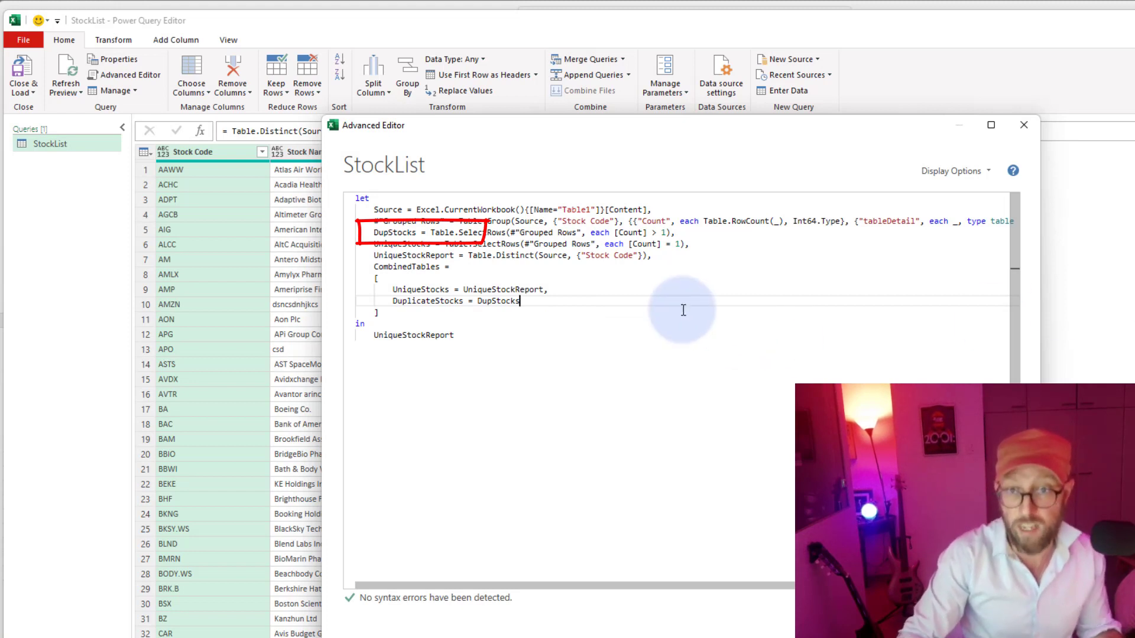
# - Replace UniqueStockReport in the query's in clause with CombinedTables and apply the edited code
pyautogui.doubleClick(420, 268)
pyautogui.hotkey('ctrl', 'c')
pyautogui.doubleClick(408, 335)
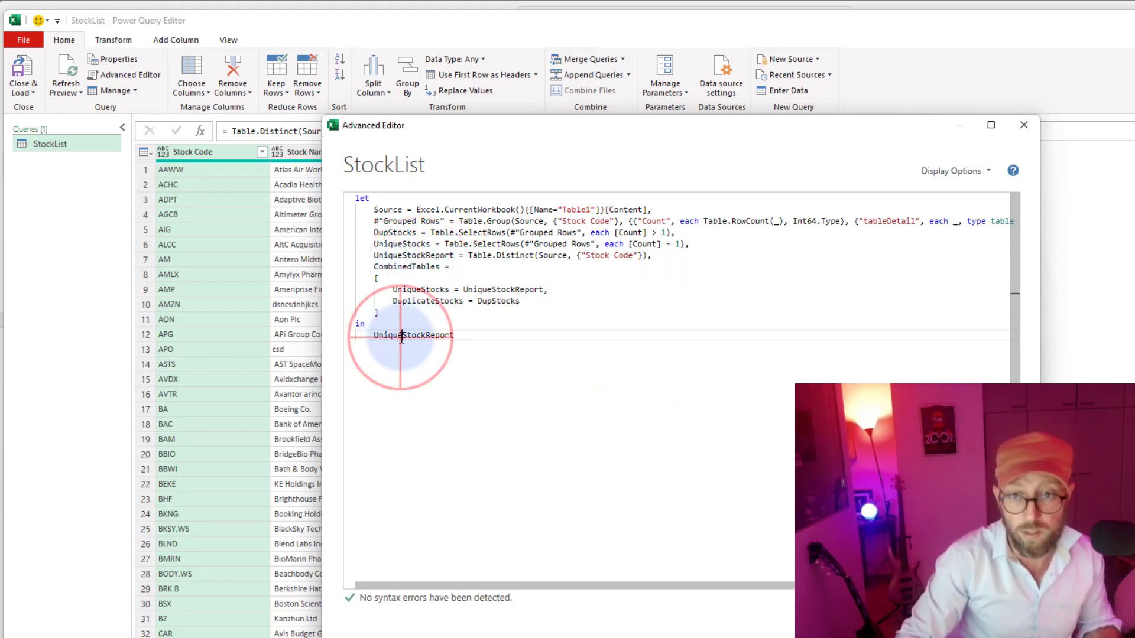
pyautogui.hotkey('ctrl', 'v')
pyautogui.click(913, 628)
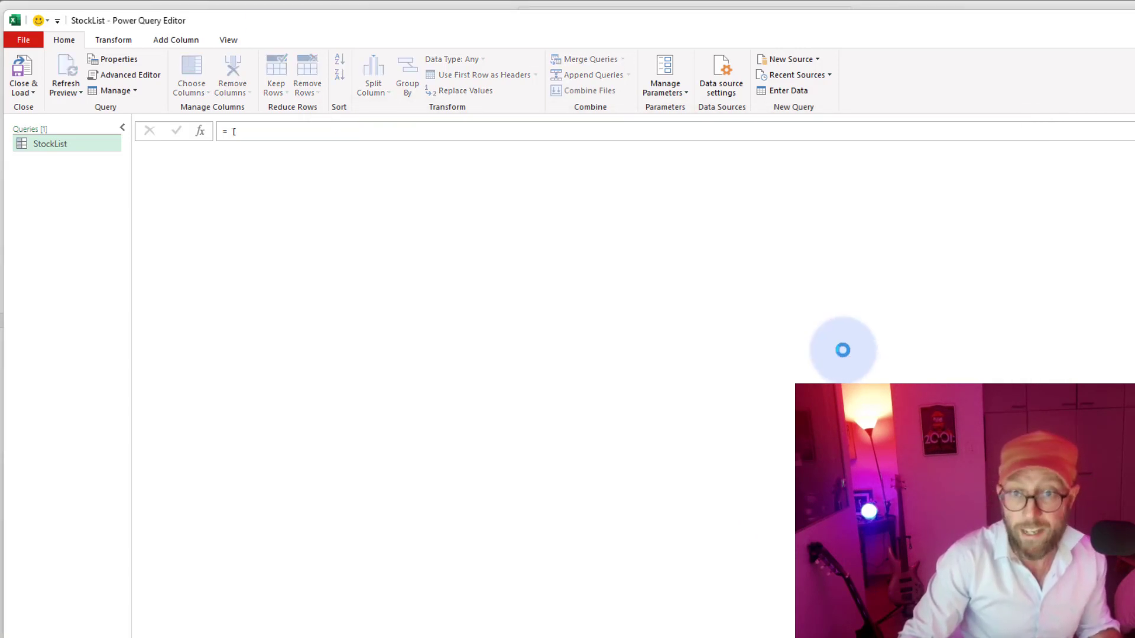
# - Preview the UniqueStocks and DuplicateStocks tables in the record, enlarging the preview area to examine their rows
pyautogui.click(788, 349)
pyautogui.click(224, 138)
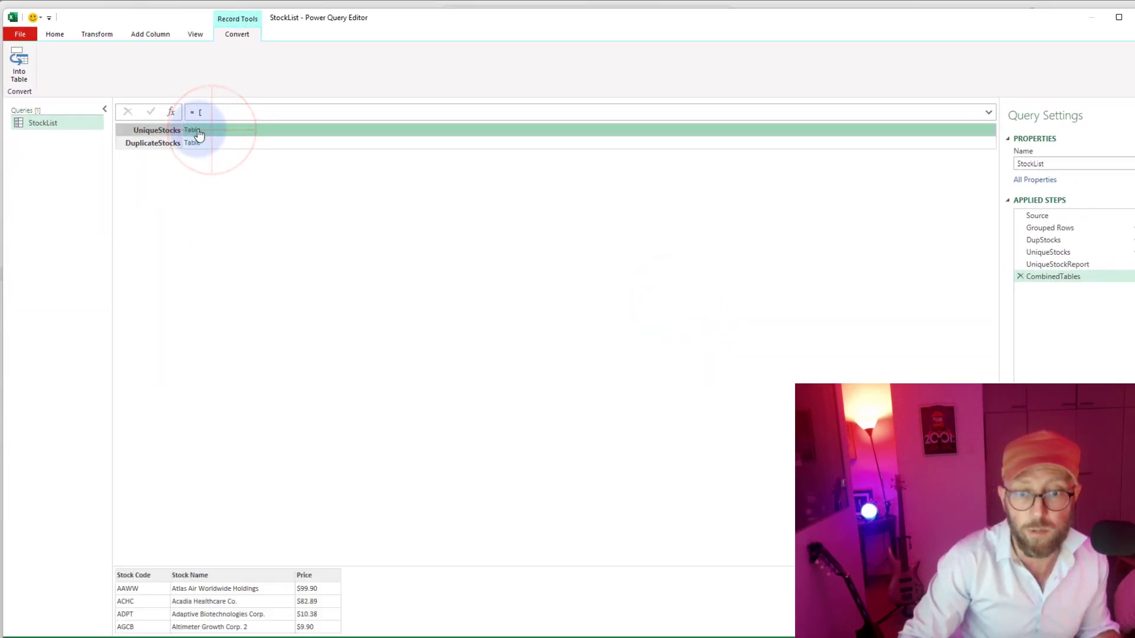
pyautogui.moveTo(308, 565); pyautogui.dragTo(279, 172)
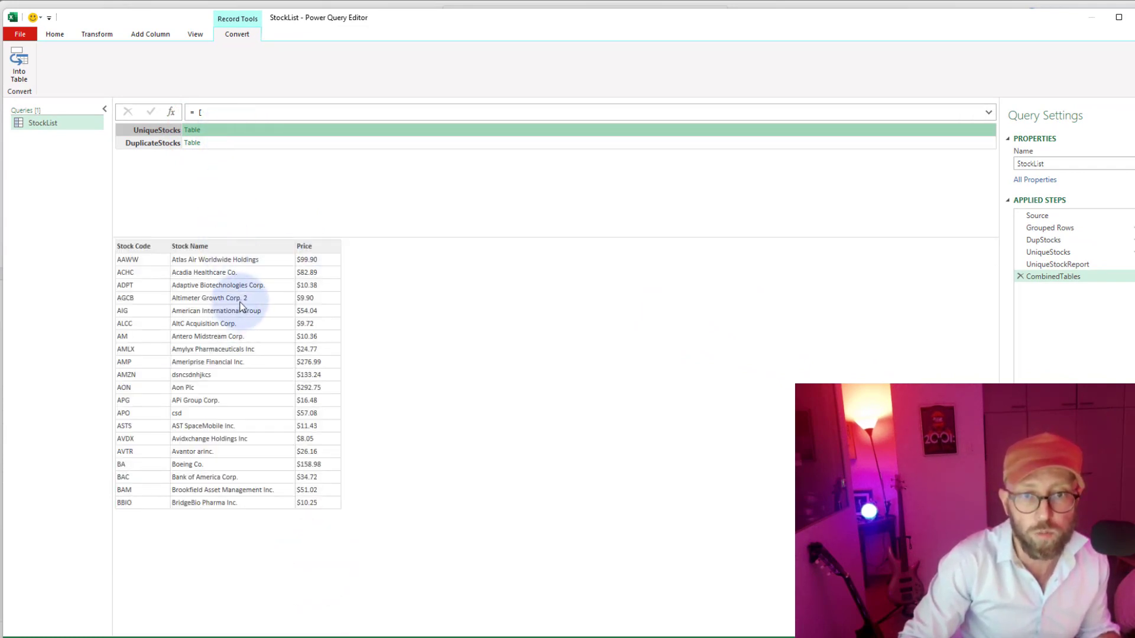
pyautogui.click(239, 143)
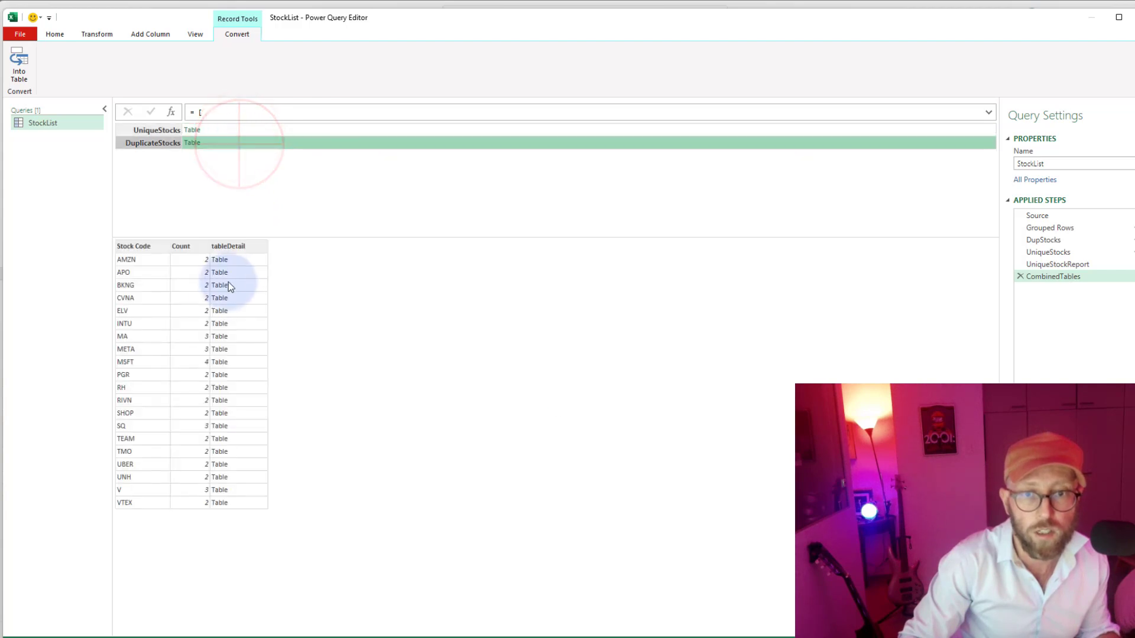
pyautogui.click(259, 167)
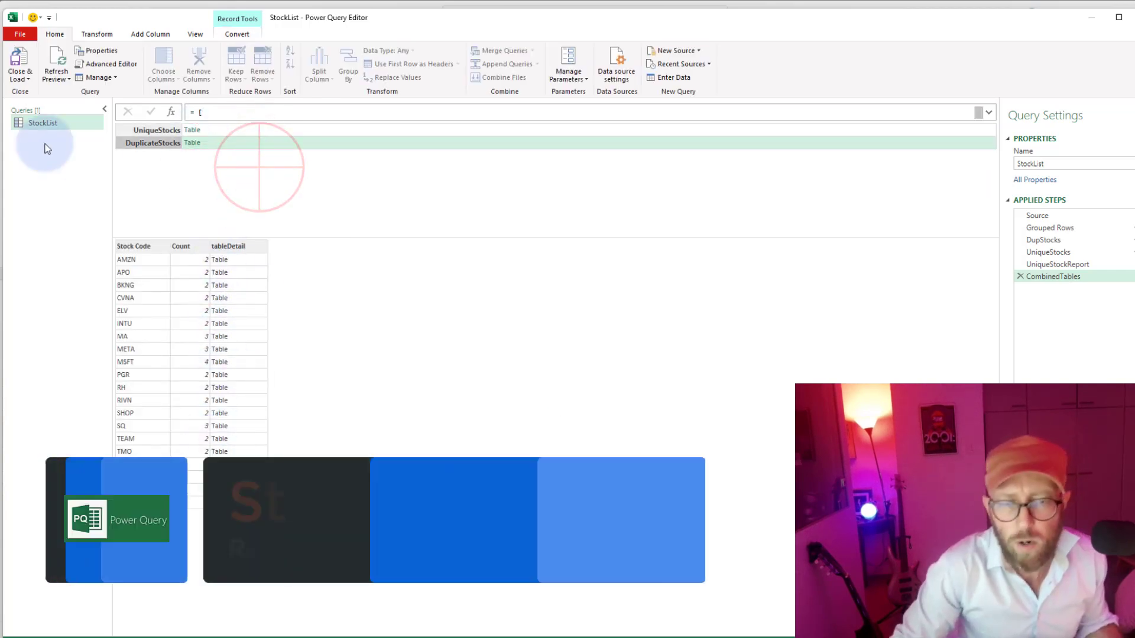
# - Create a new blank query alongside StockList
pyautogui.rightClick(72, 125)
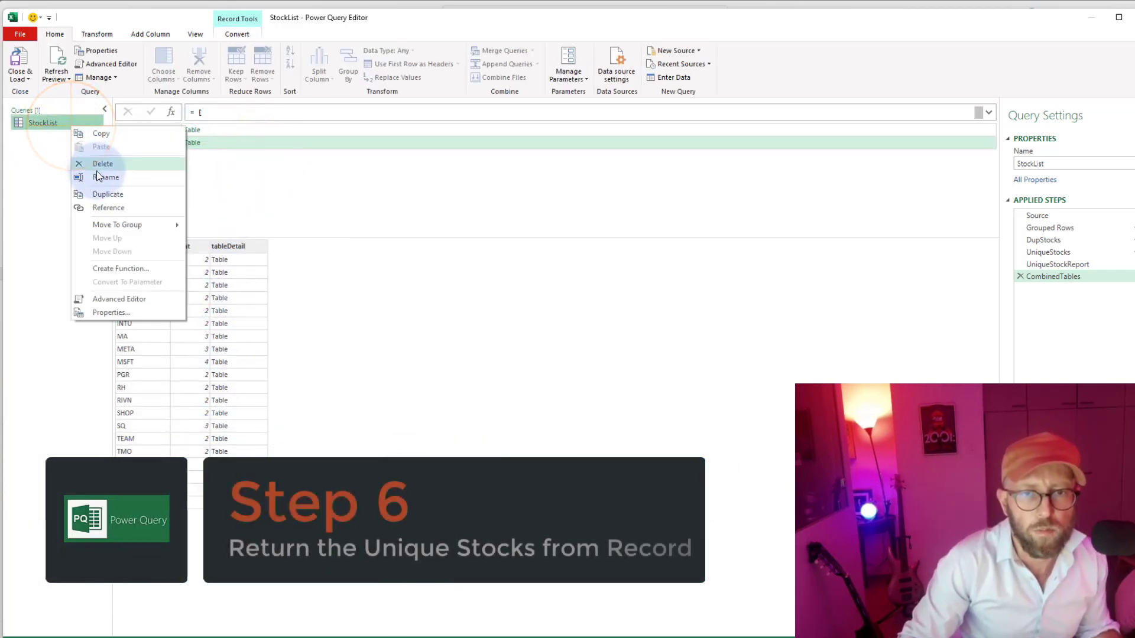
pyautogui.click(34, 166)
pyautogui.rightClick(49, 150)
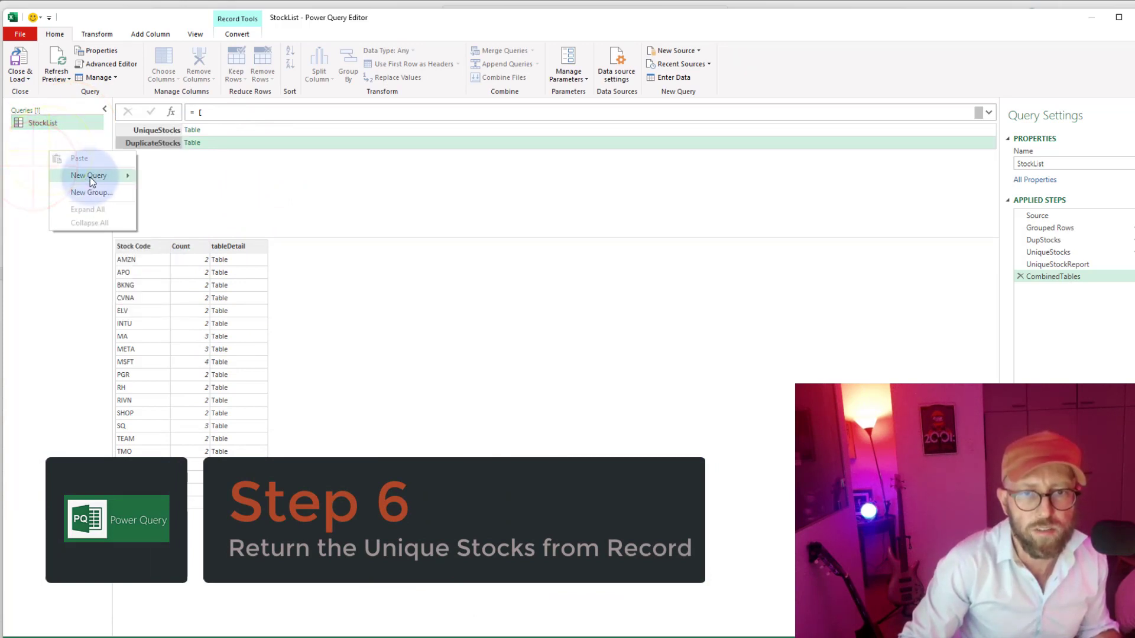
pyautogui.moveTo(90, 177)
pyautogui.click(192, 229)
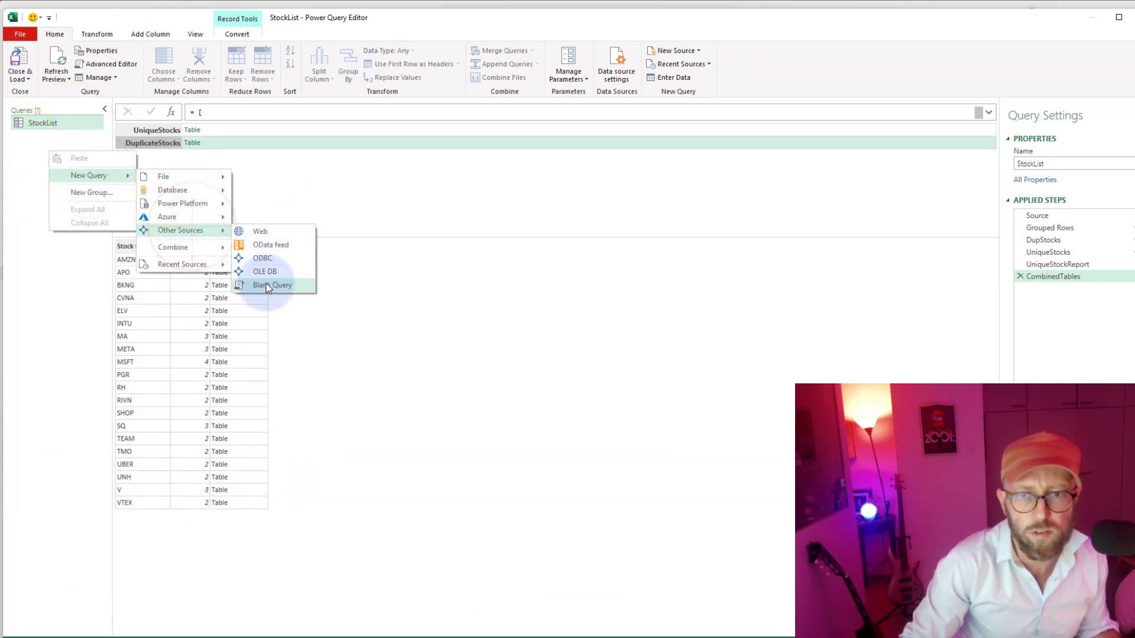
pyautogui.click(266, 285)
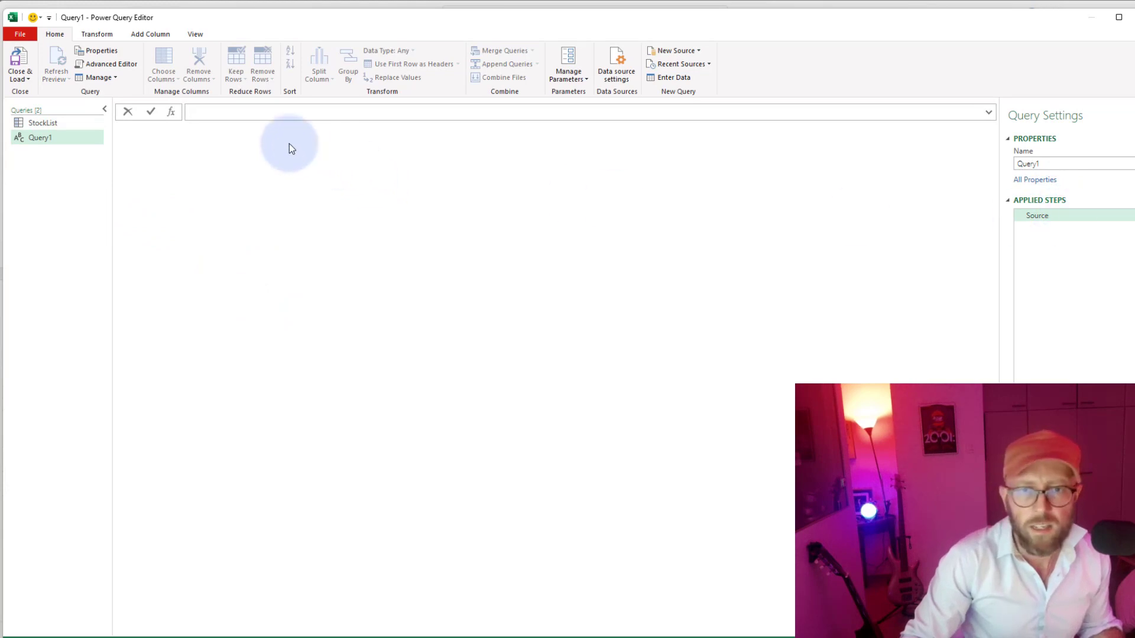
# - Set the blank query's source formula to =StockList, and compare it with the StockList query's record
pyautogui.click(219, 115)
pyautogui.write('=')
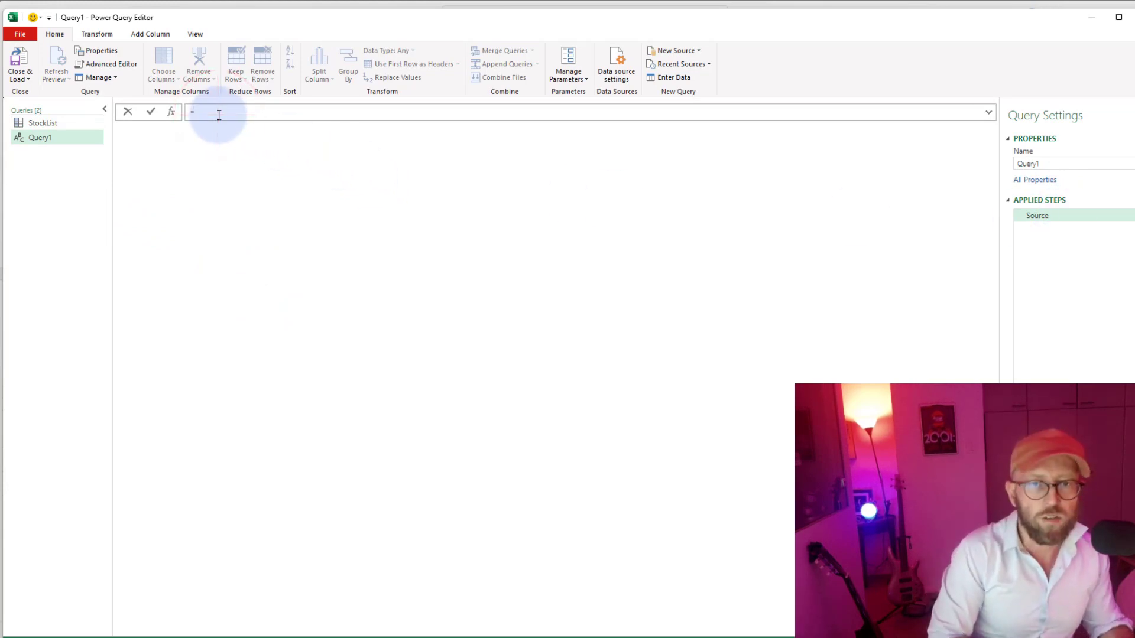
pyautogui.write('Stock')
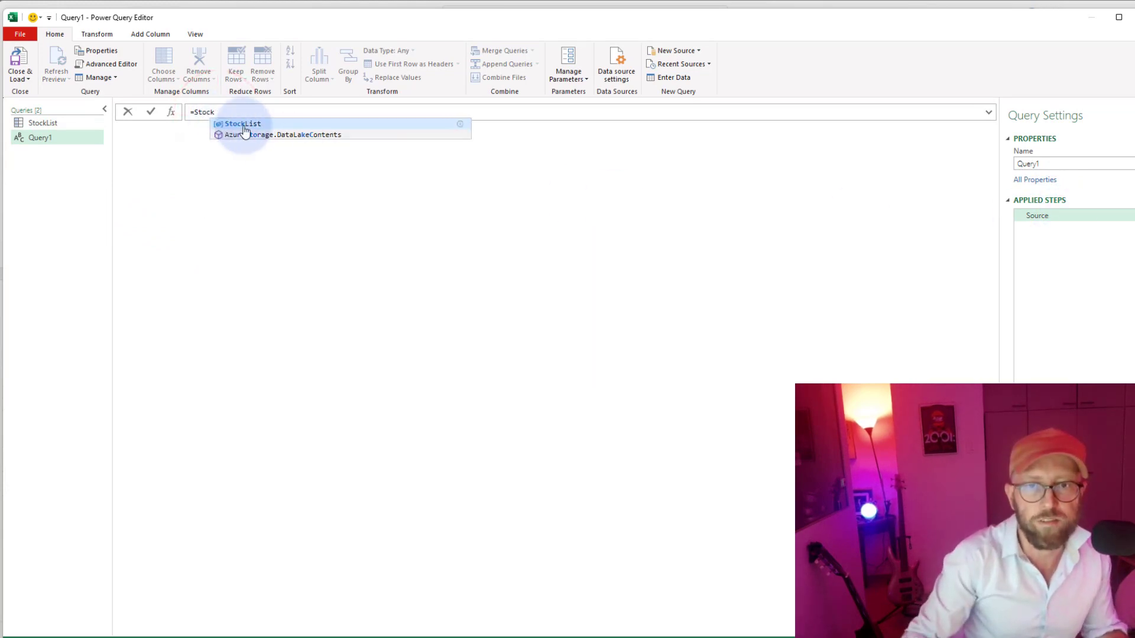
pyautogui.click(251, 124)
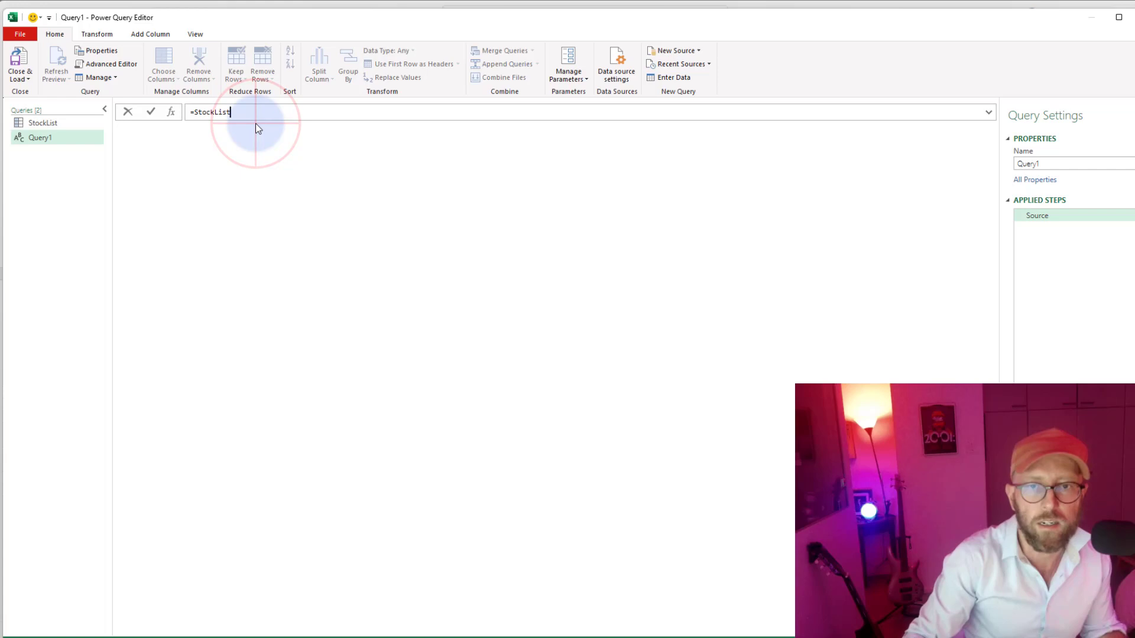
pyautogui.click(75, 123)
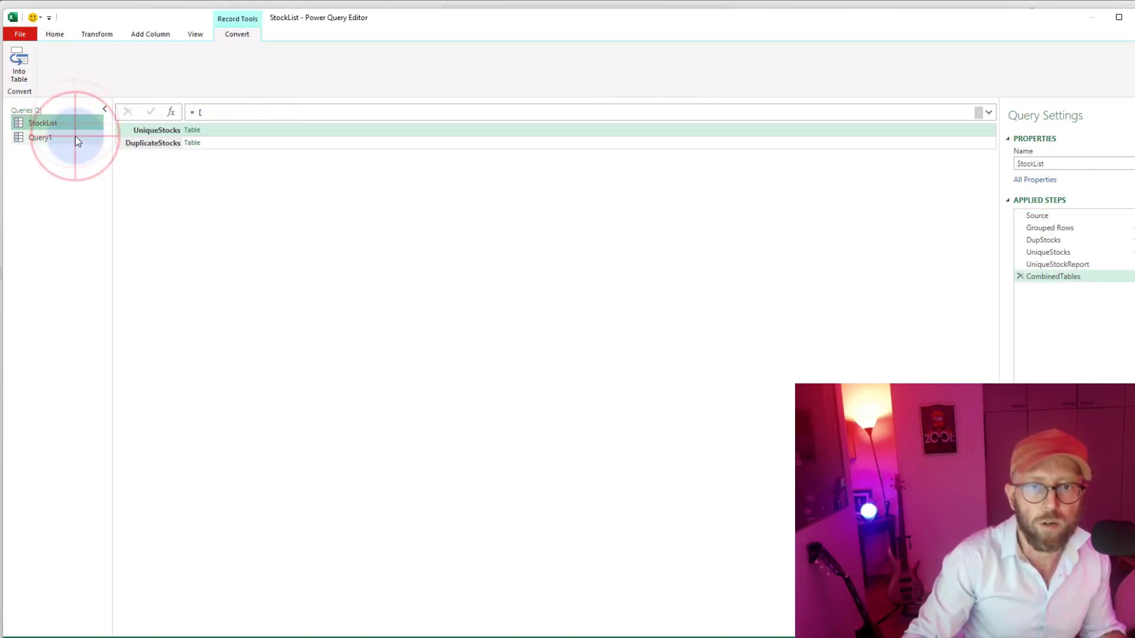
pyautogui.click(76, 138)
# - Change the new query's source formula to =StockList[UniqueStocks] and look through the returned rows
pyautogui.click(242, 112)
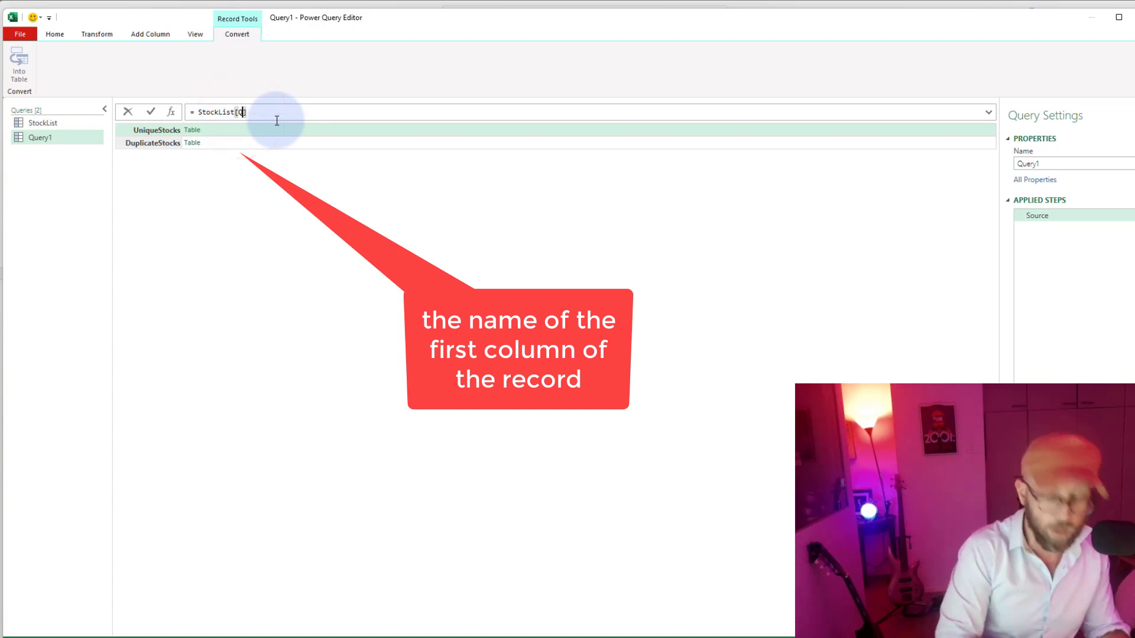
pyautogui.write('[Quniq')
pyautogui.press('BackSpace')
pyautogui.press('BackSpace')
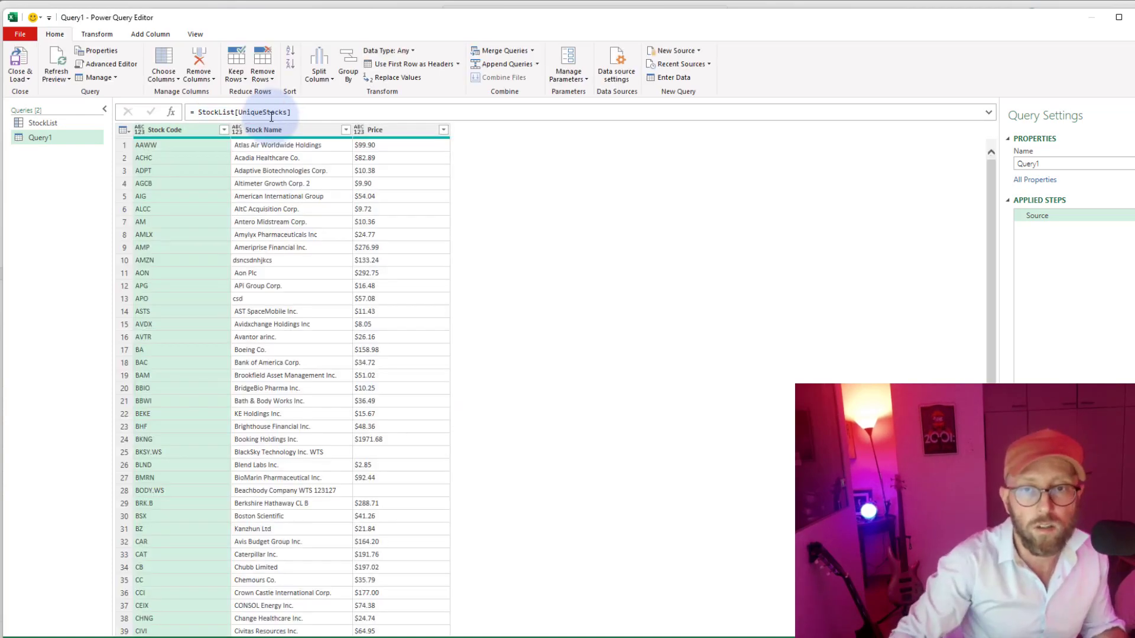
pyautogui.scroll(-4, 323, 208)
pyautogui.scroll(-20, 324, 208)
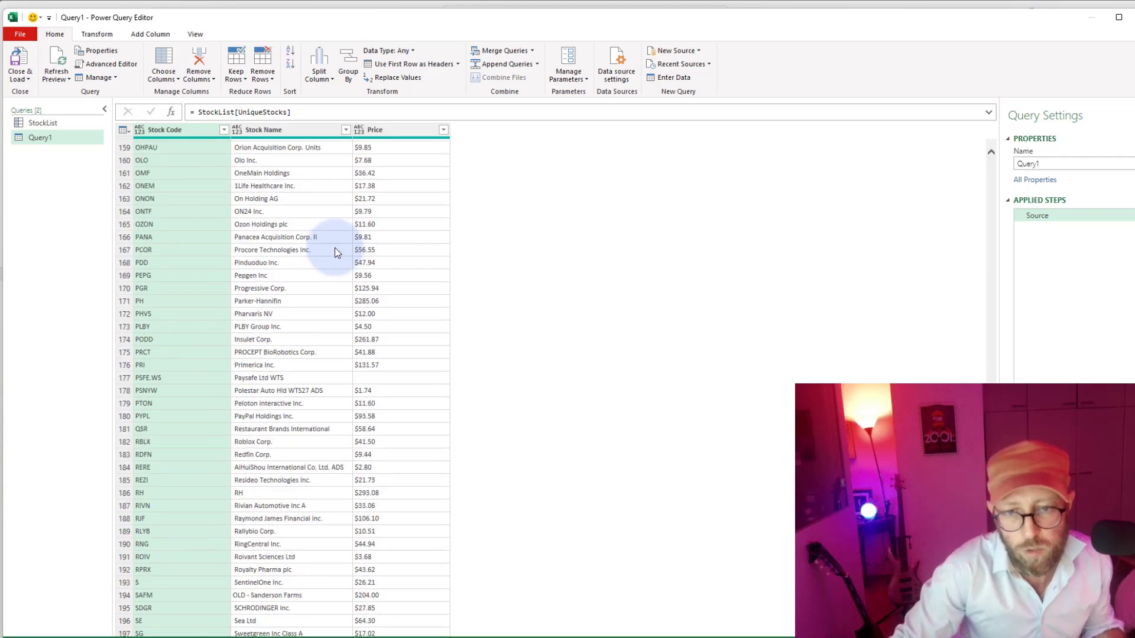
pyautogui.scroll(20, 335, 252)
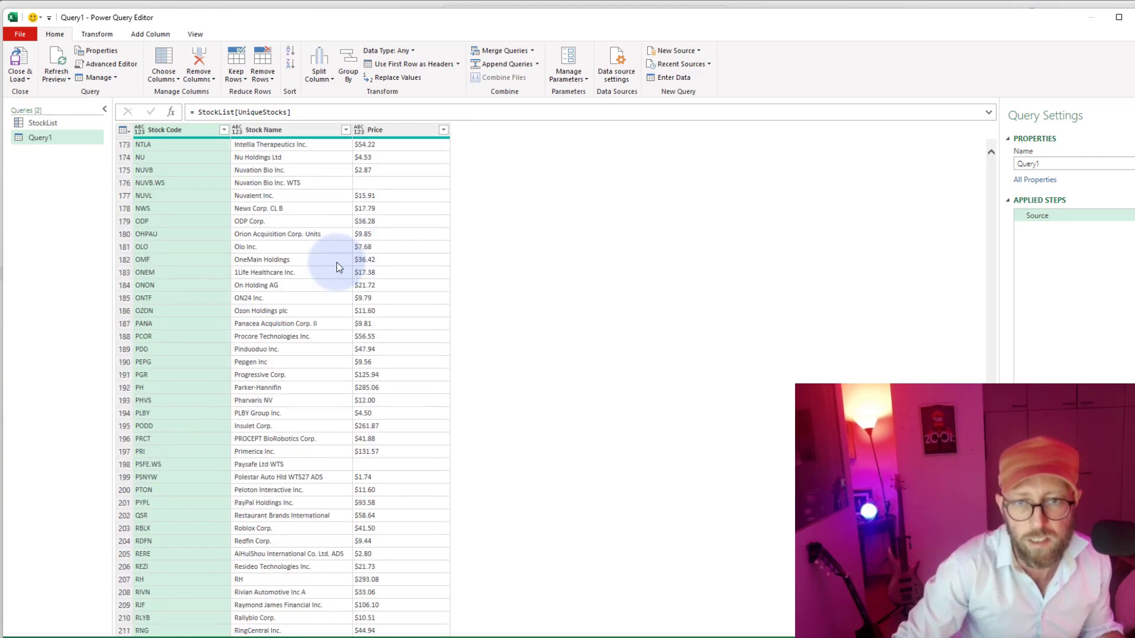
pyautogui.scroll(20, 339, 267)
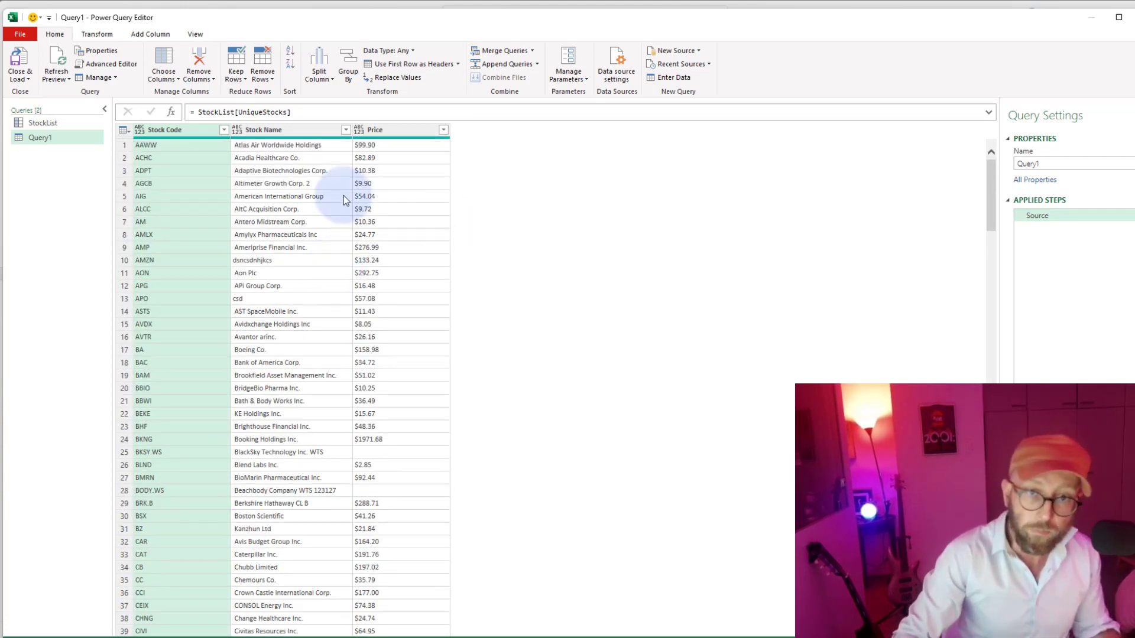
# - Rename the unique stocks query from Query1 to FinalReport
pyautogui.click(46, 137)
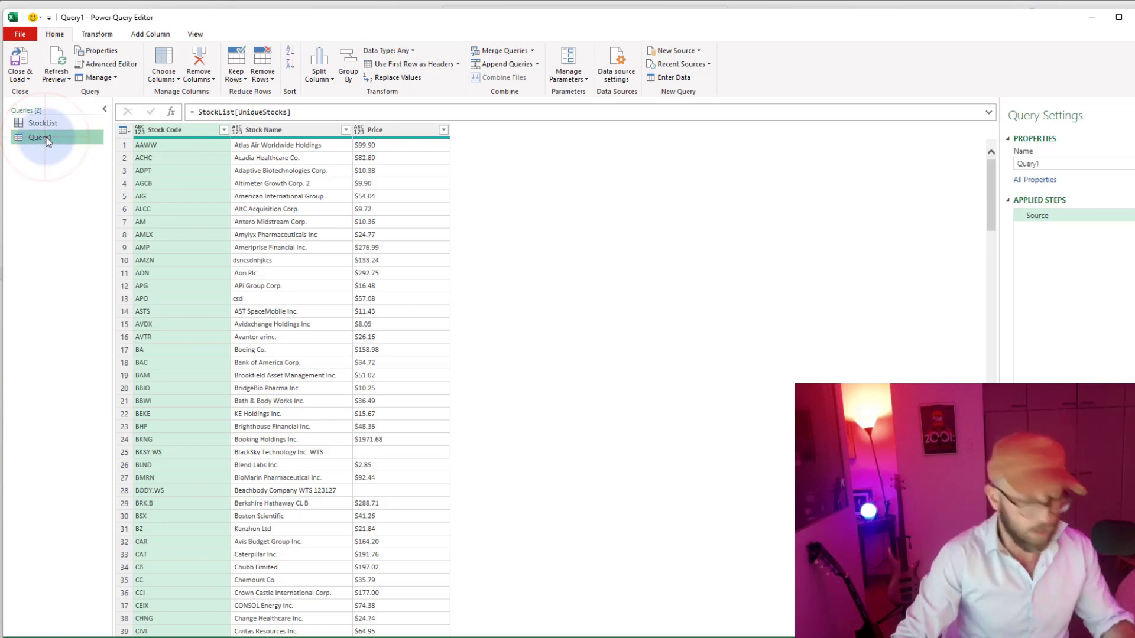
pyautogui.click(1069, 163)
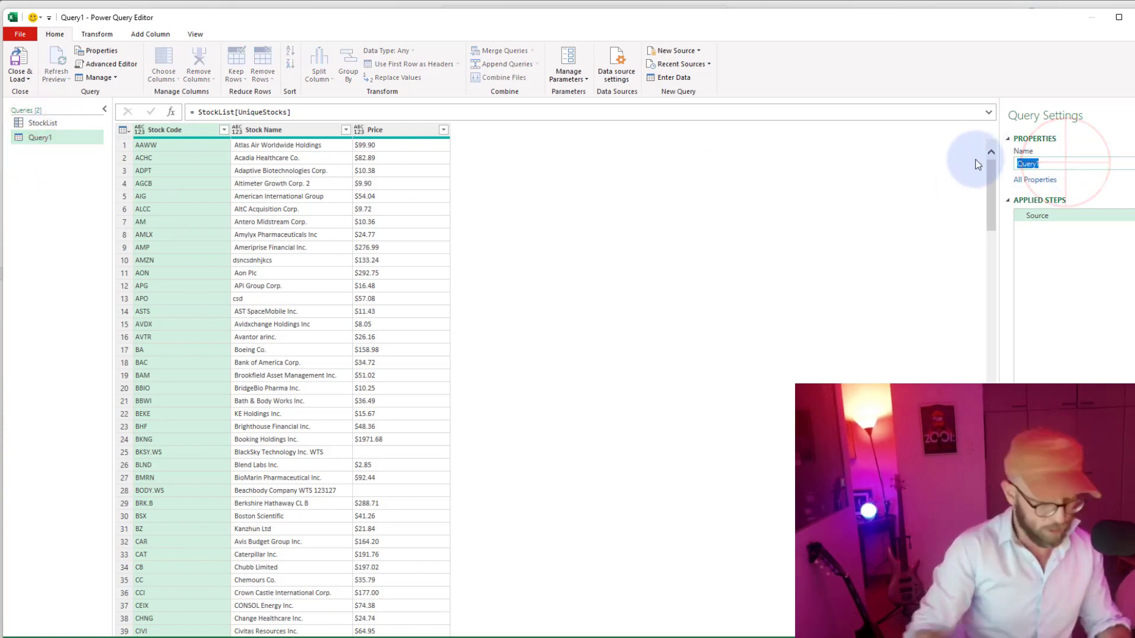
pyautogui.write('Final')
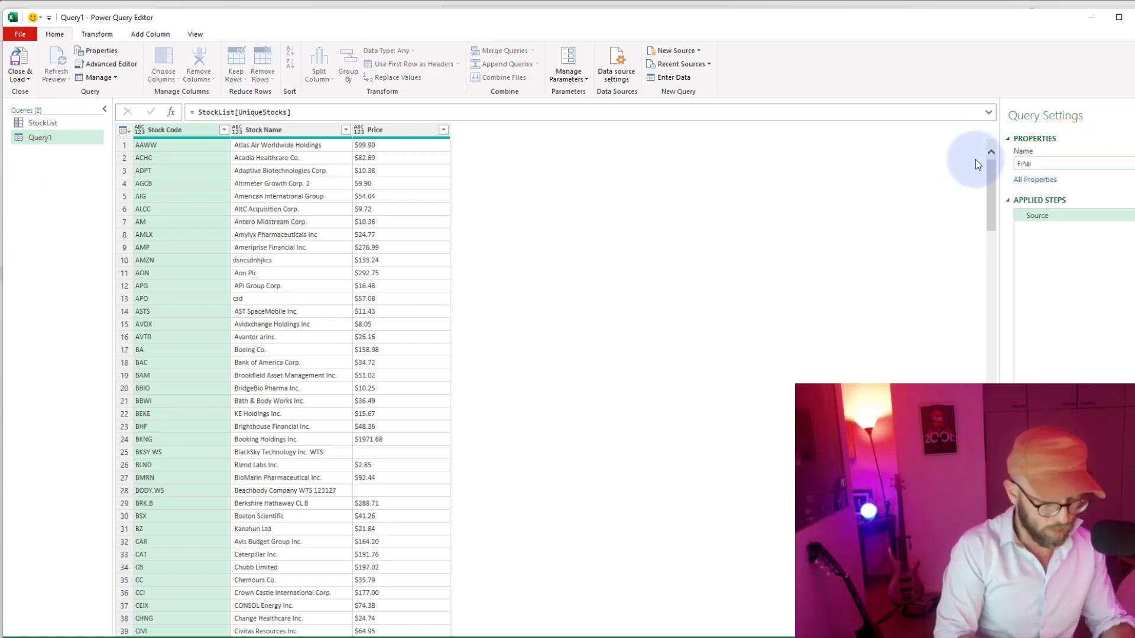
pyautogui.write('Report')
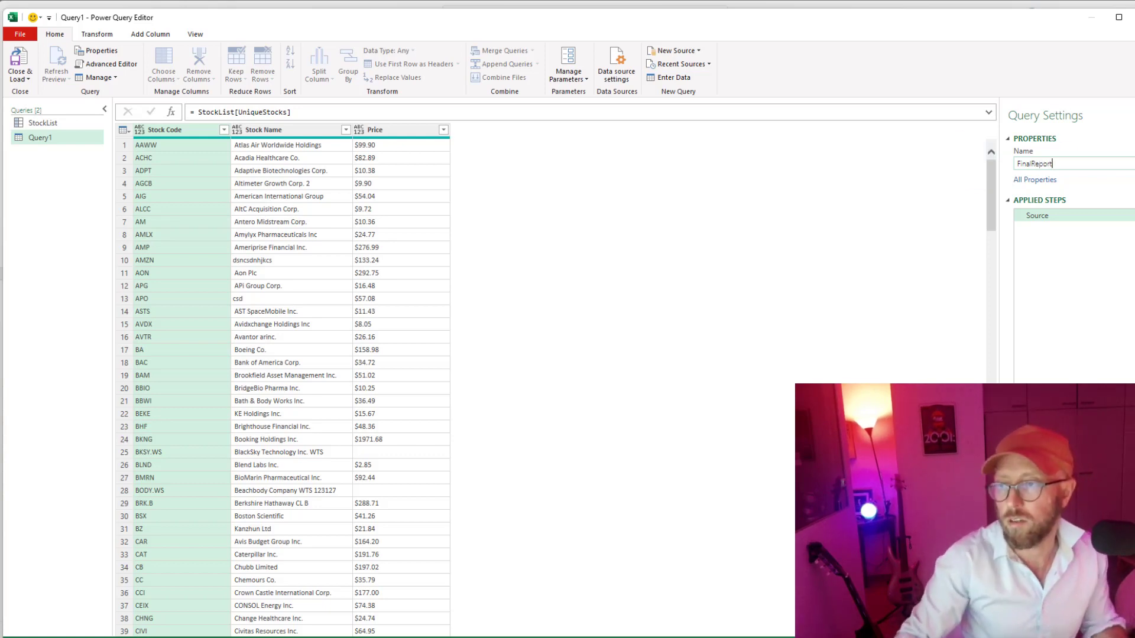
pyautogui.click(1082, 257)
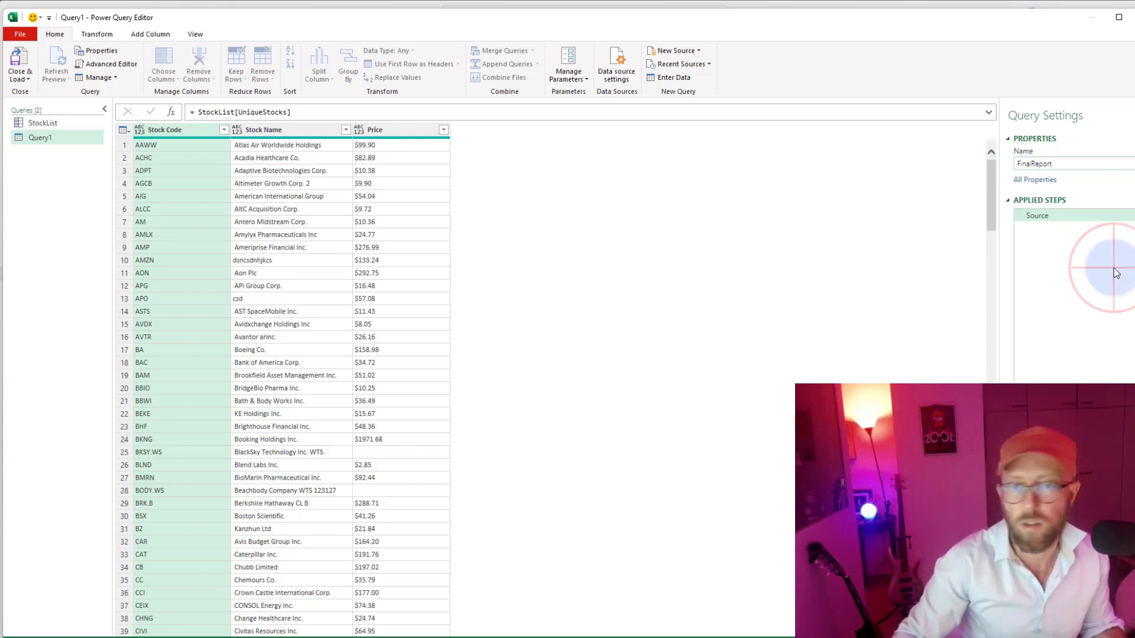
# - Duplicate the FinalReport query and name the copy dupsReport
pyautogui.rightClick(37, 137)
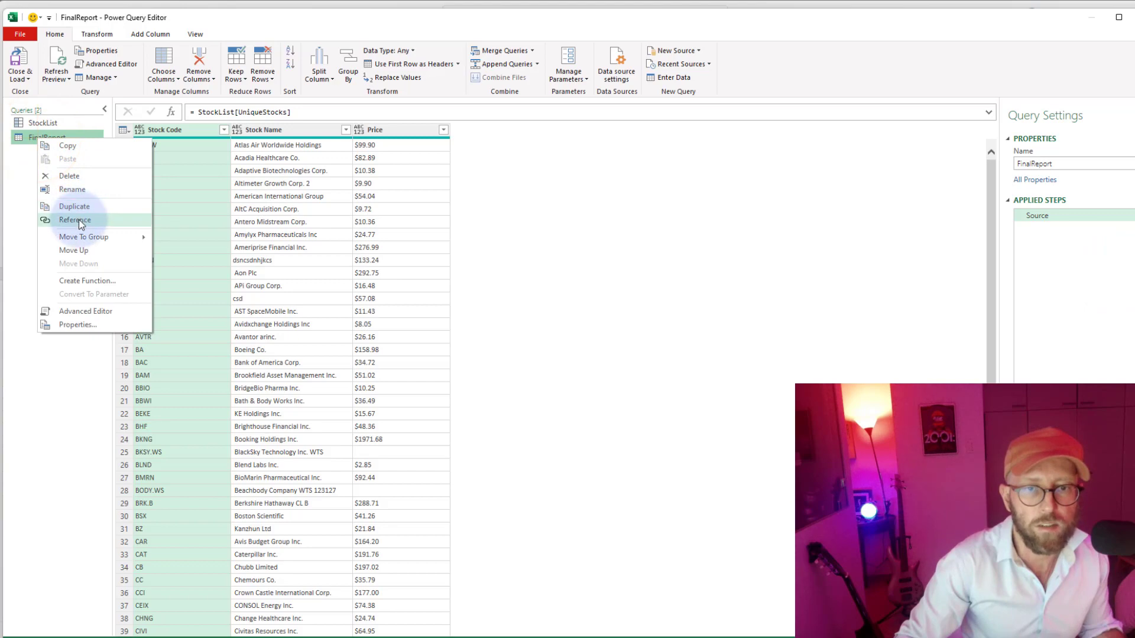
pyautogui.click(79, 209)
pyautogui.click(1058, 164)
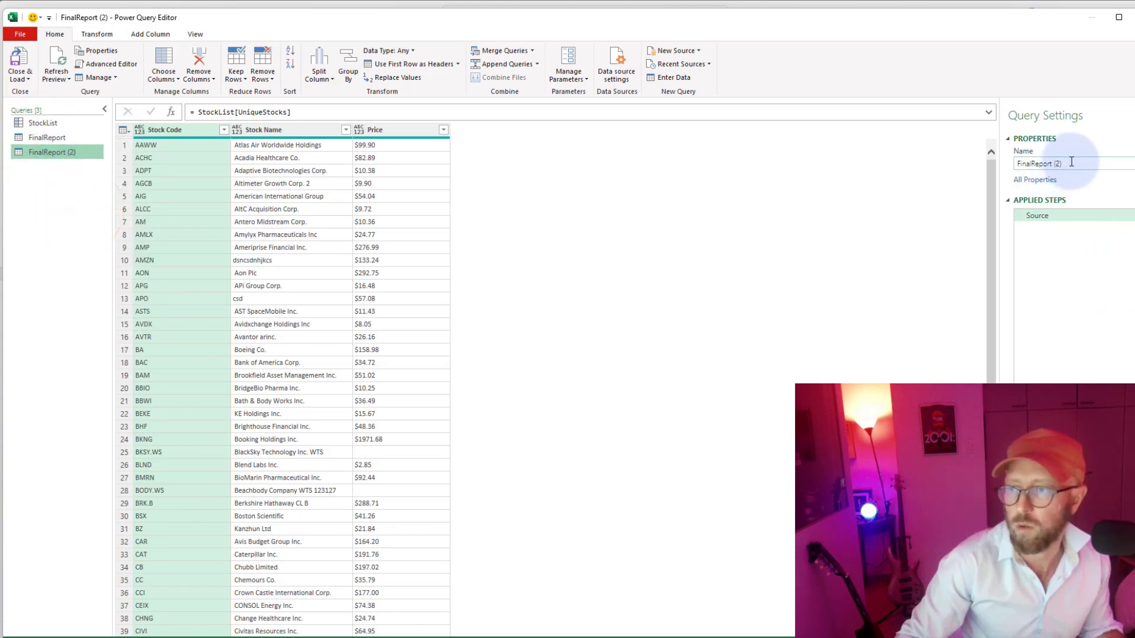
pyautogui.write('dupsReport')
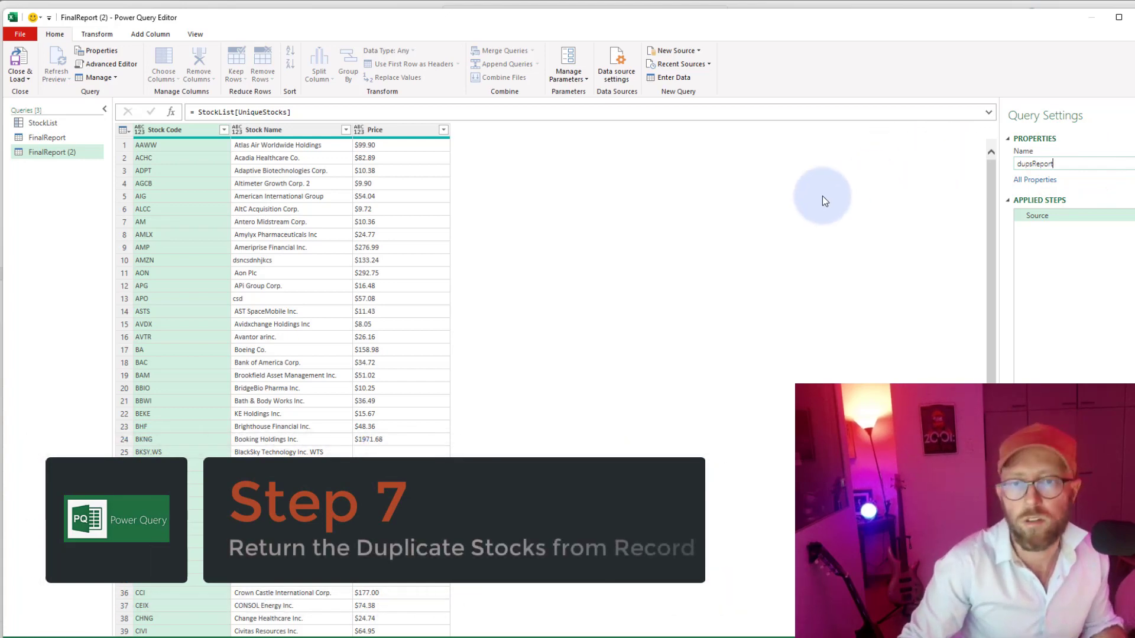
pyautogui.click(763, 227)
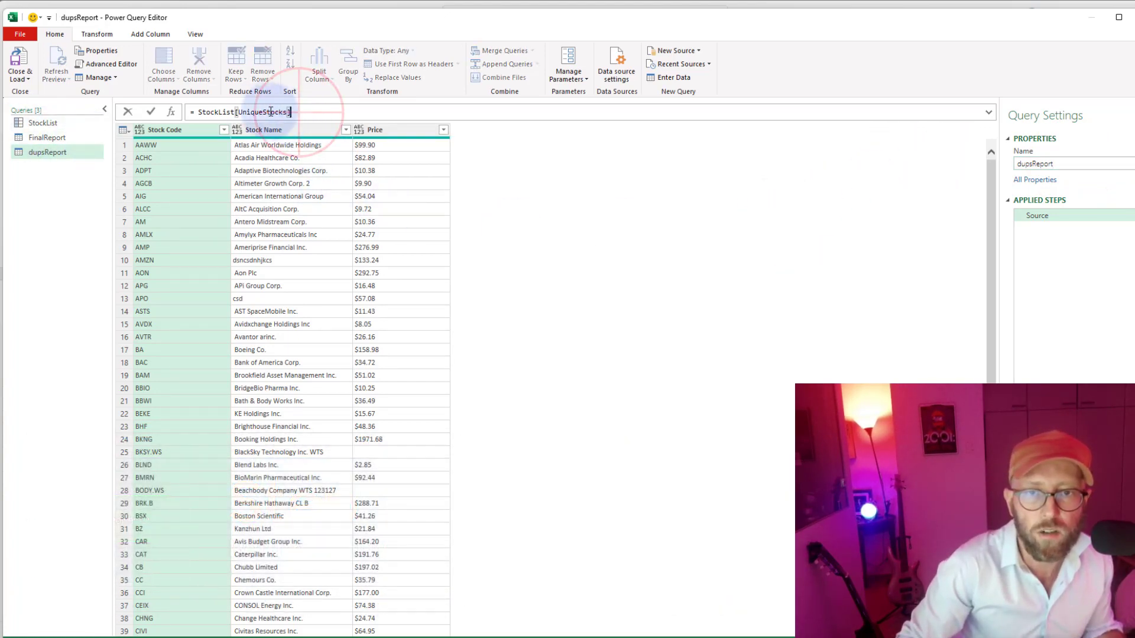
# - Change the dupsReport query's source formula to =StockList[DuplicateStocks]
pyautogui.moveTo(291, 112); pyautogui.dragTo(234, 112)
pyautogui.press('BackSpace')
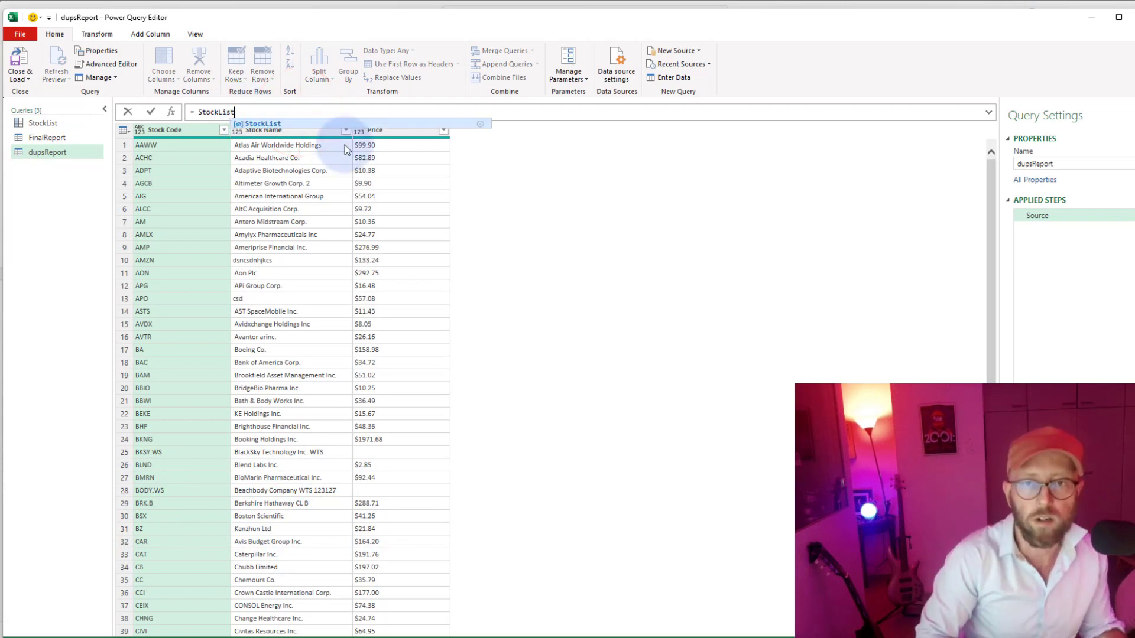
pyautogui.press('Return')
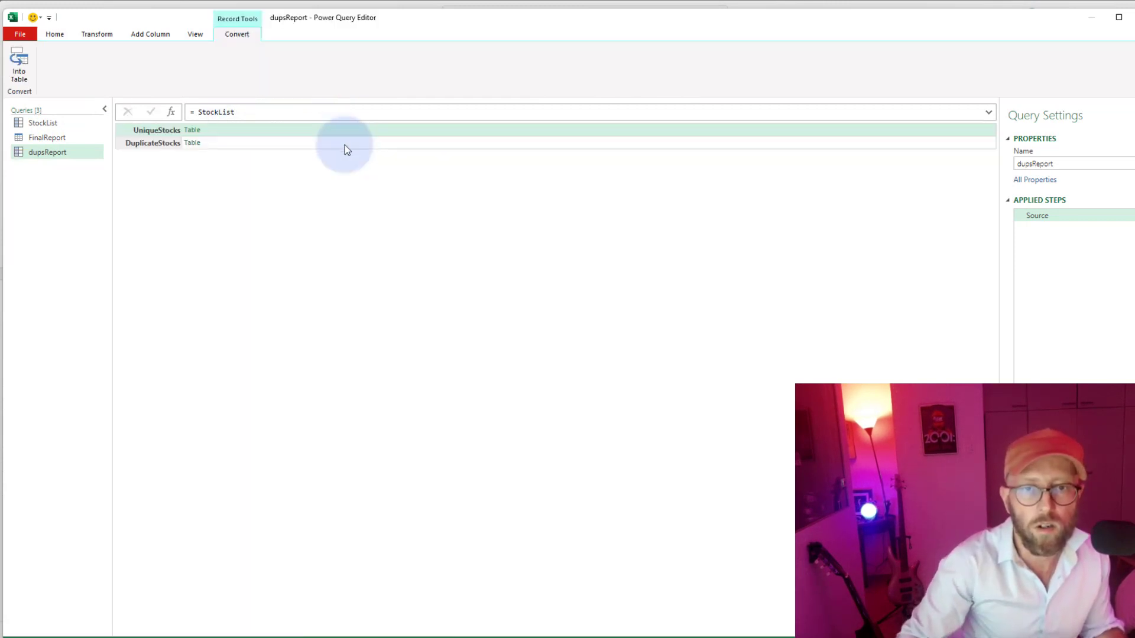
pyautogui.click(249, 113)
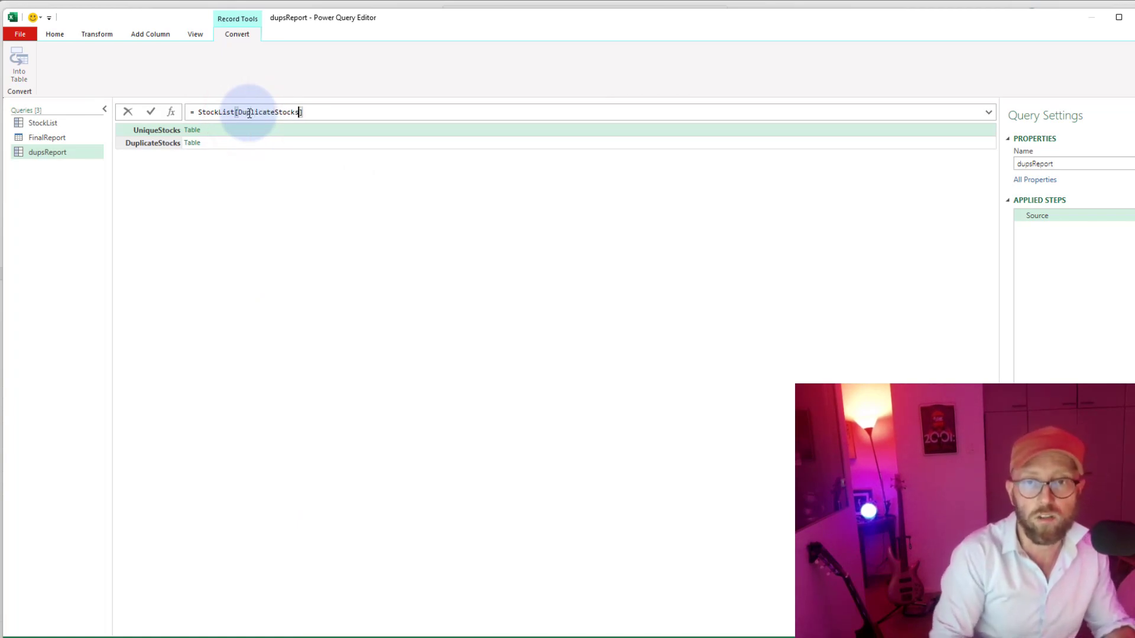
pyautogui.press('Return')
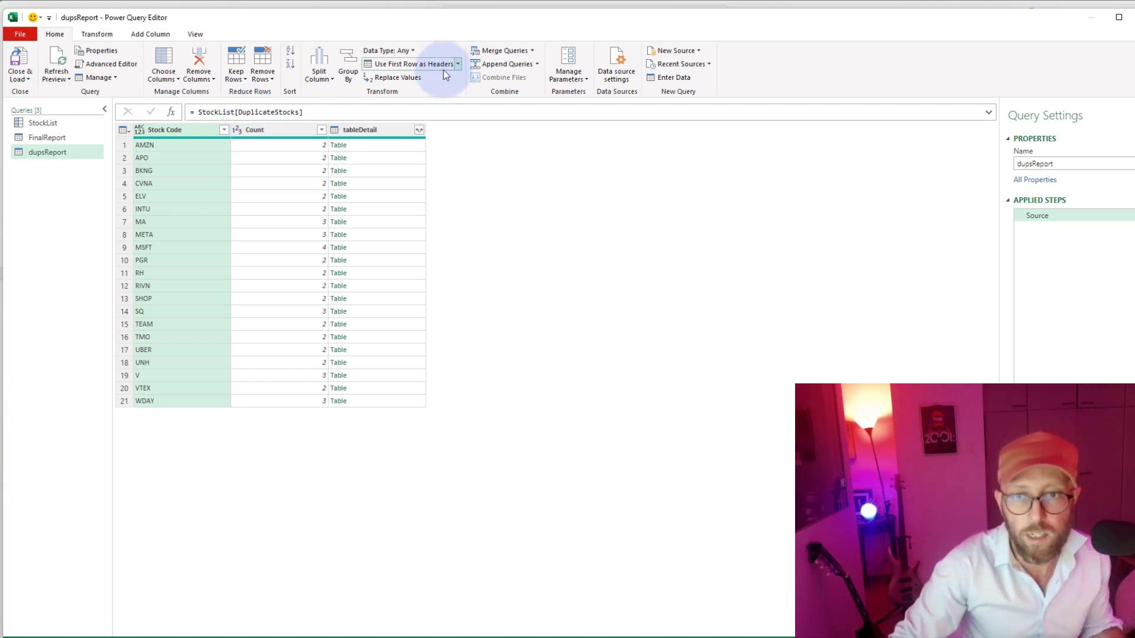
# - Expand the tableDetail column into Stock Name and Price only, without using the original column name as prefix
pyautogui.click(394, 129)
pyautogui.click(419, 131)
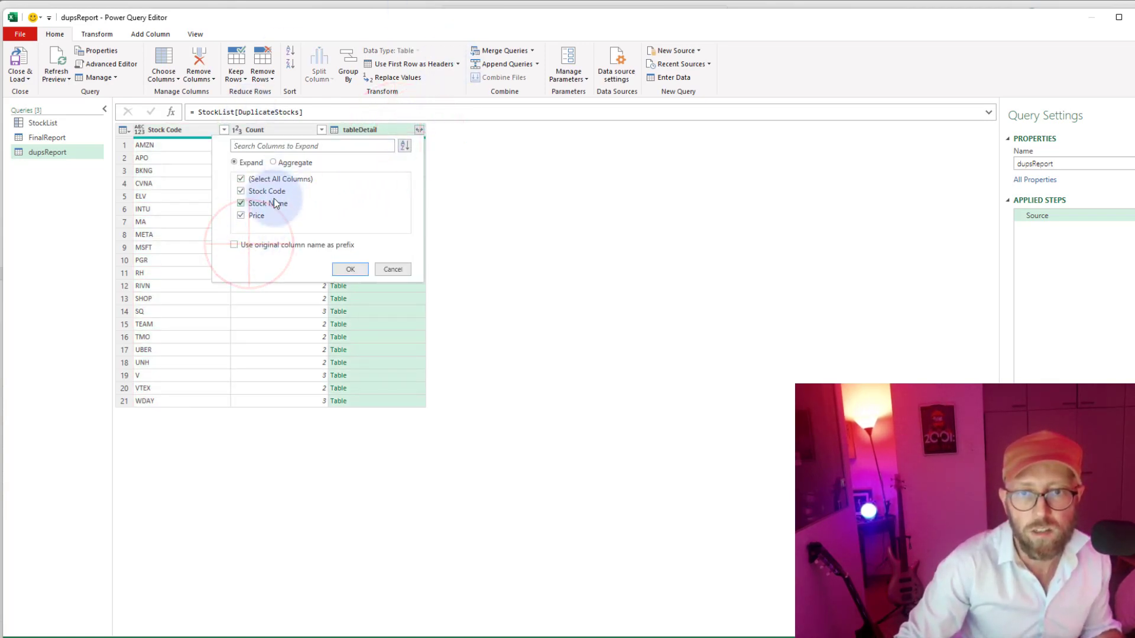
pyautogui.click(287, 190)
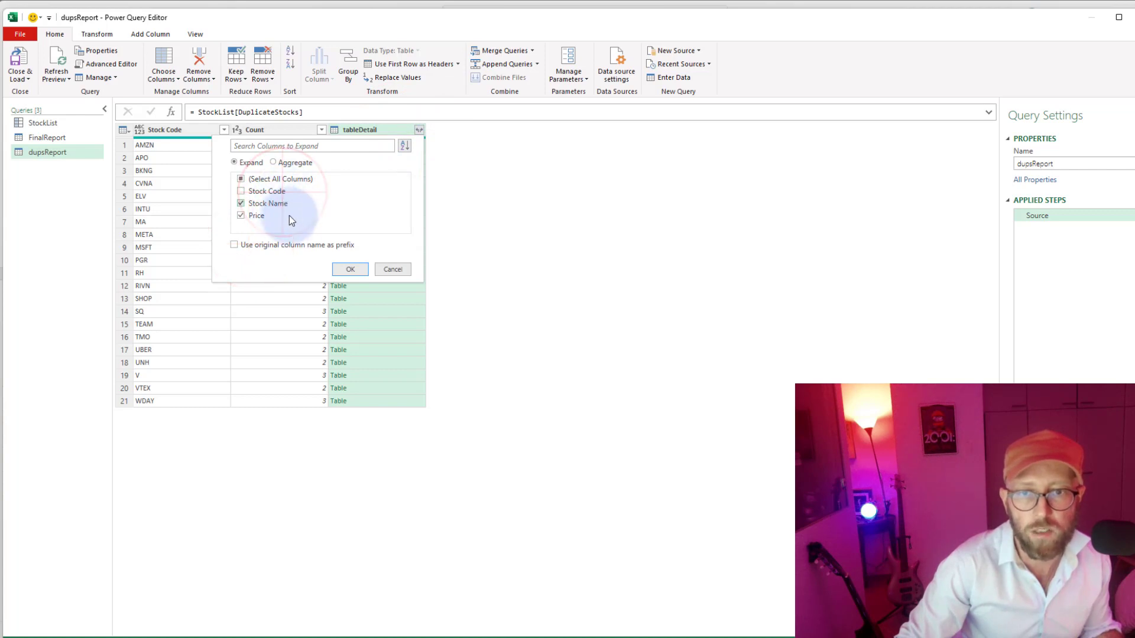
pyautogui.click(351, 269)
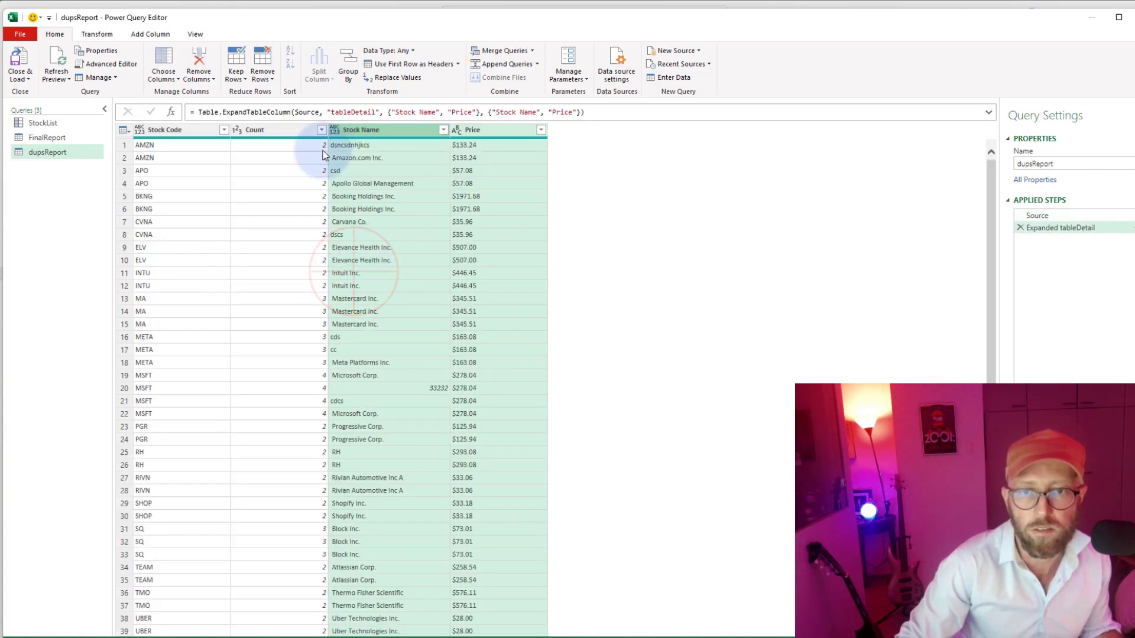
# - Remove the Count column from dupsReport and check the remaining rows
pyautogui.rightClick(280, 130)
pyautogui.click(313, 151)
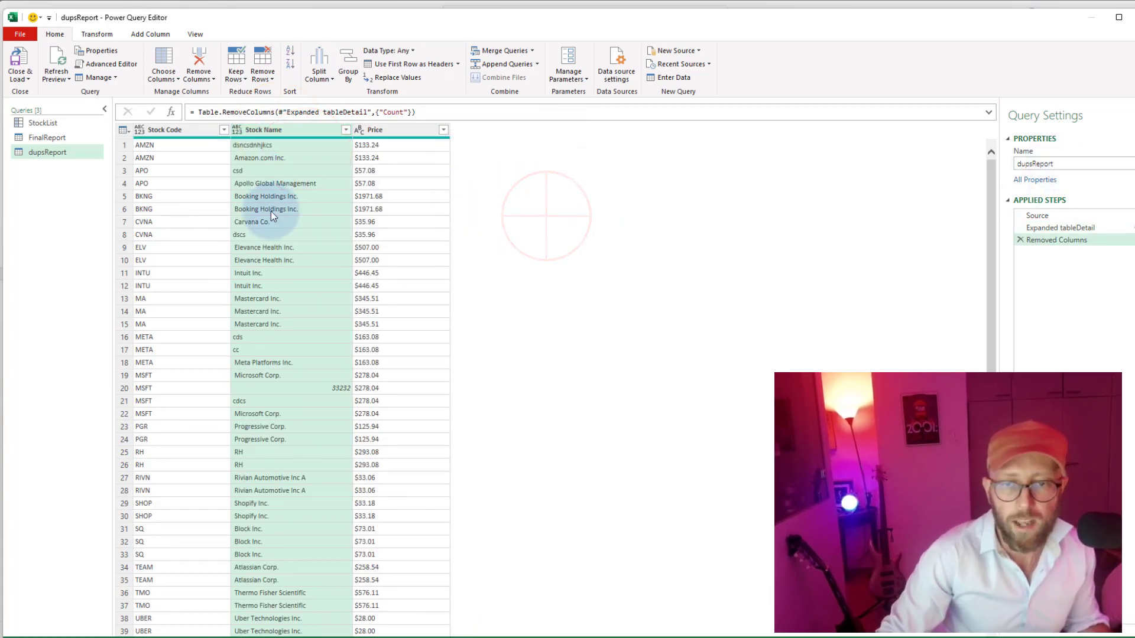
pyautogui.scroll(-3, 388, 303)
pyautogui.scroll(3, 313, 211)
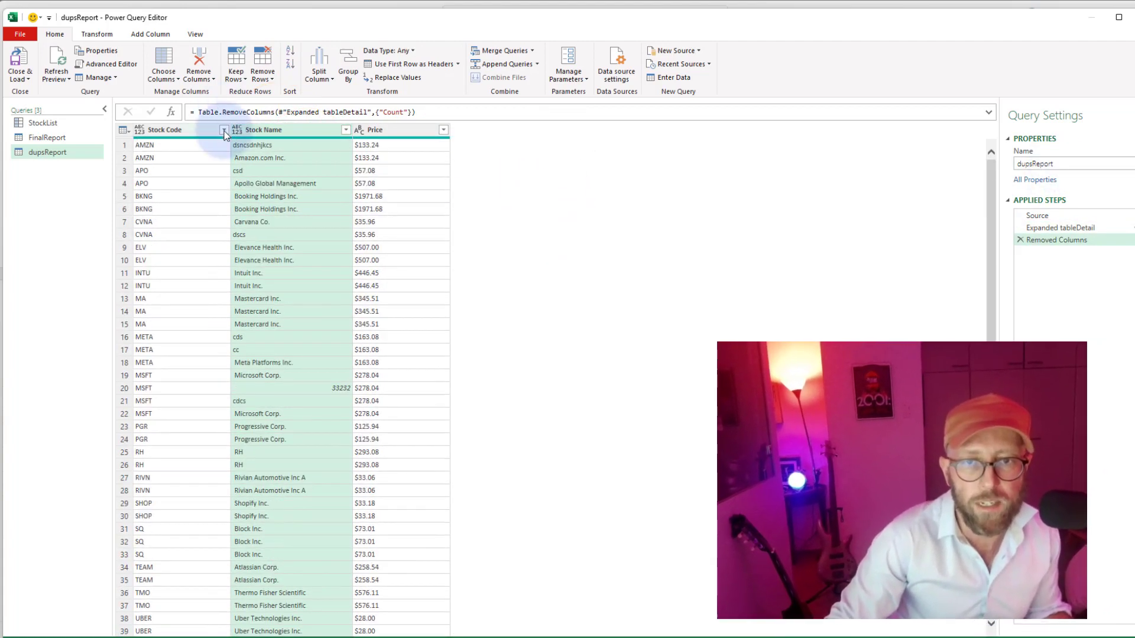
# - Sort dupsReport by Stock Code in ascending order, and close and load the queries into the workbook
pyautogui.click(224, 130)
pyautogui.click(191, 145)
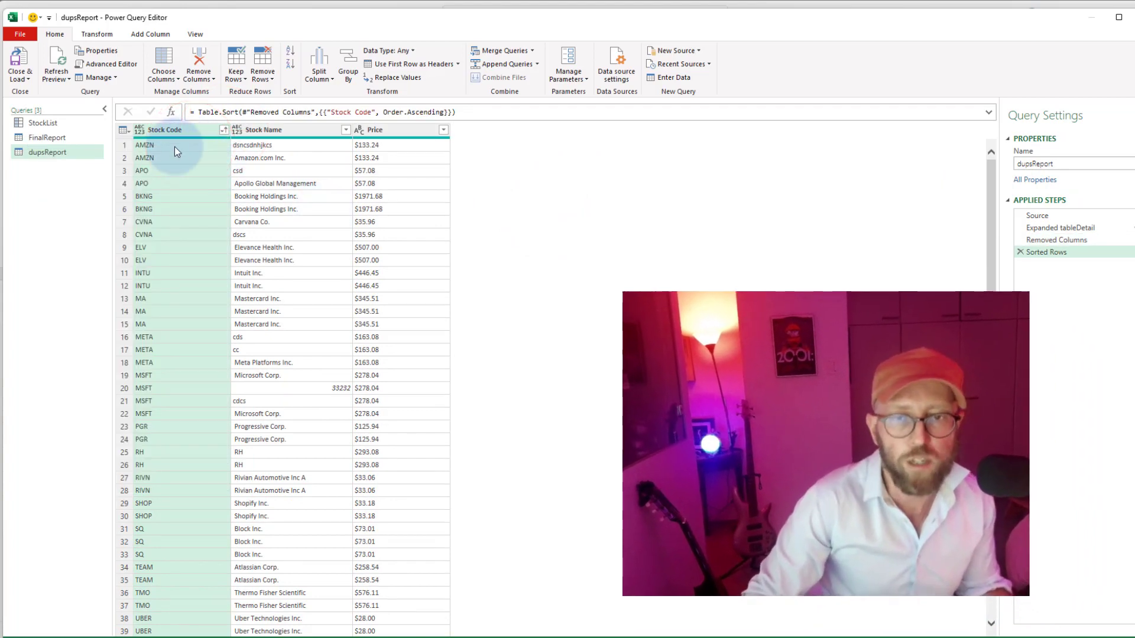
pyautogui.click(19, 65)
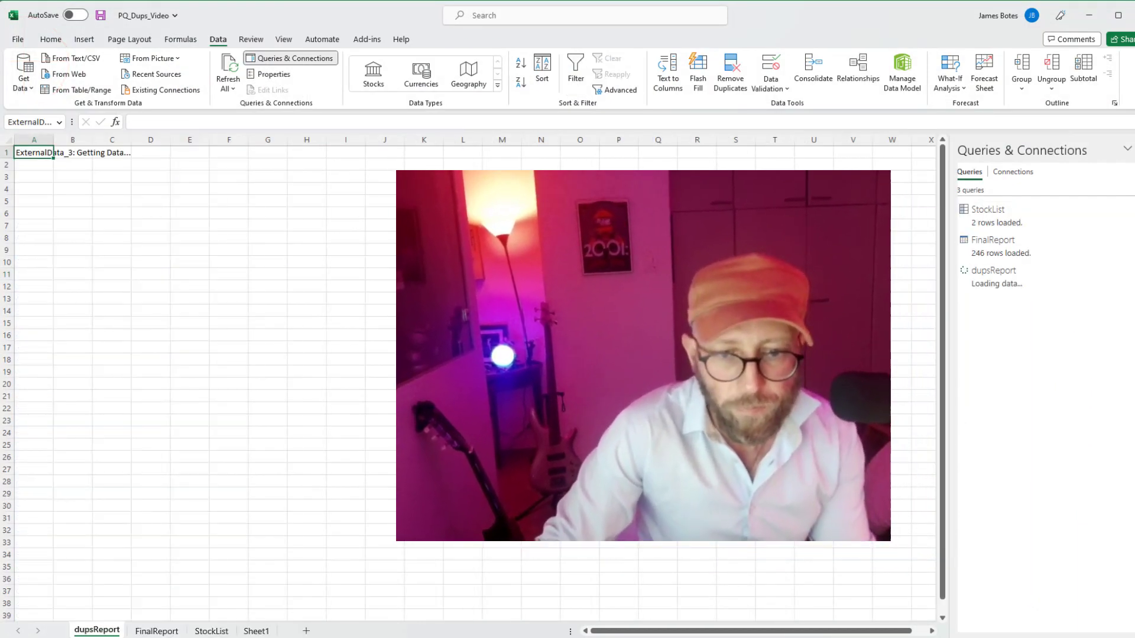
# - Compare the original stock table on Sheet1 with the unique stocks loaded on the FinalReport sheet
pyautogui.click(267, 621)
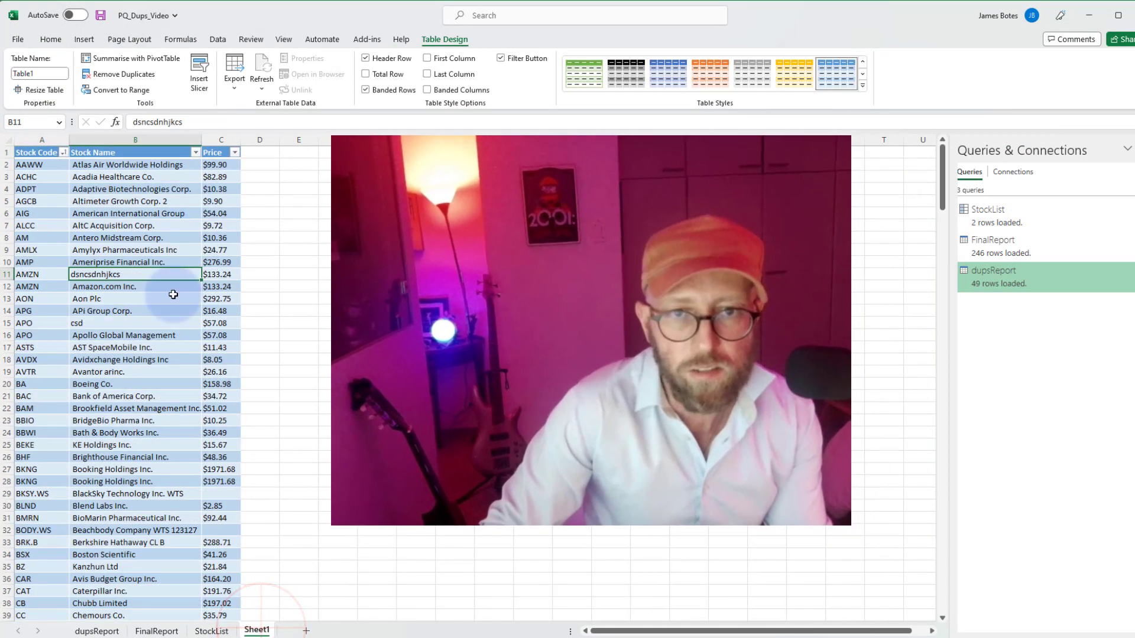
pyautogui.click(157, 630)
pyautogui.scroll(-20, 90, 212)
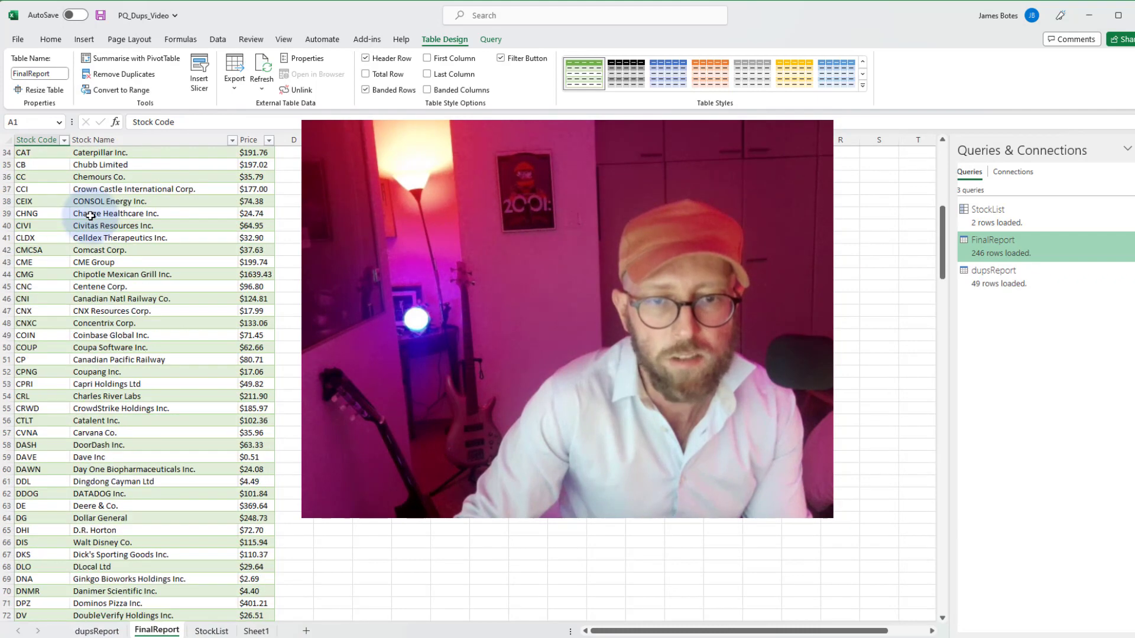
pyautogui.scroll(-7, 93, 219)
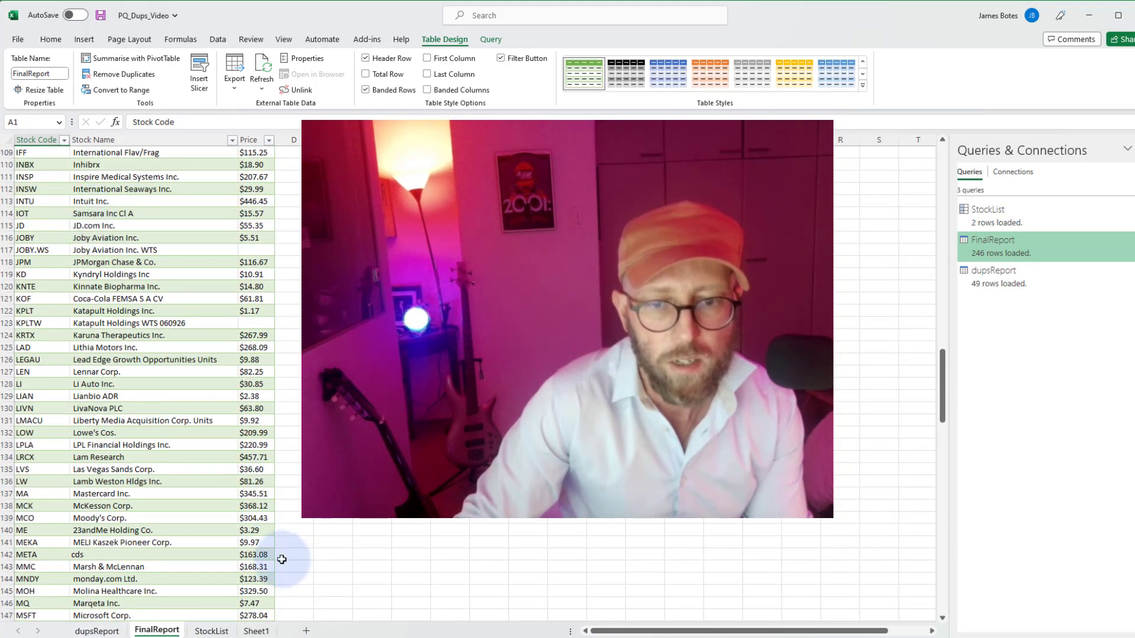
# - Examine the duplicate stocks on the dupsReport sheet, highlighting the repeated SQ and MSFT rows
pyautogui.click(108, 631)
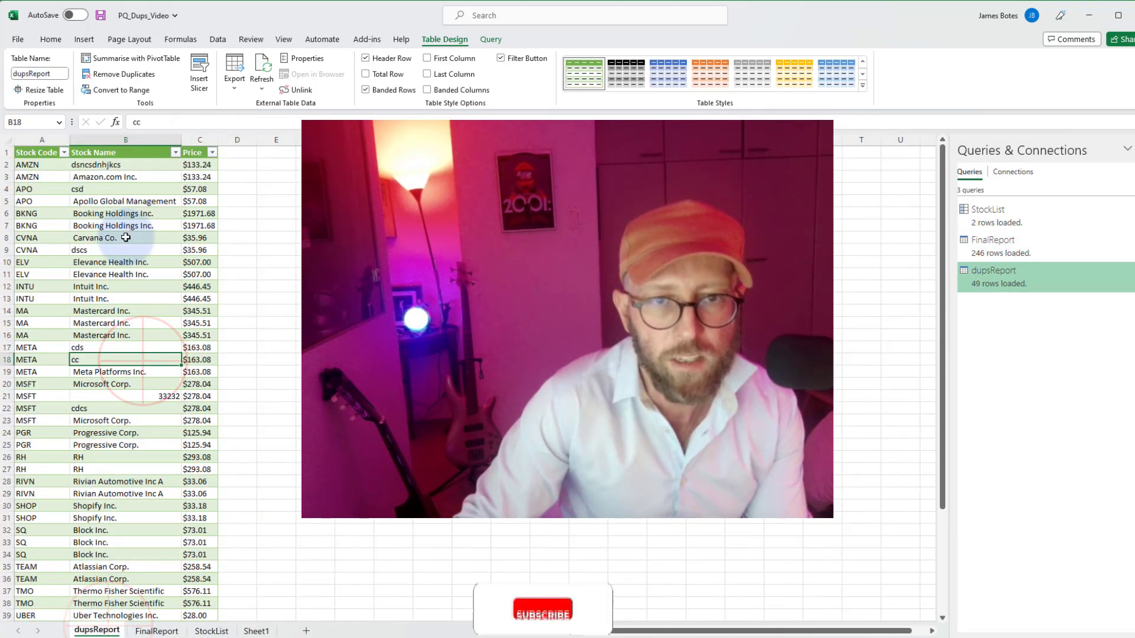
pyautogui.scroll(-7, 127, 236)
pyautogui.click(132, 362)
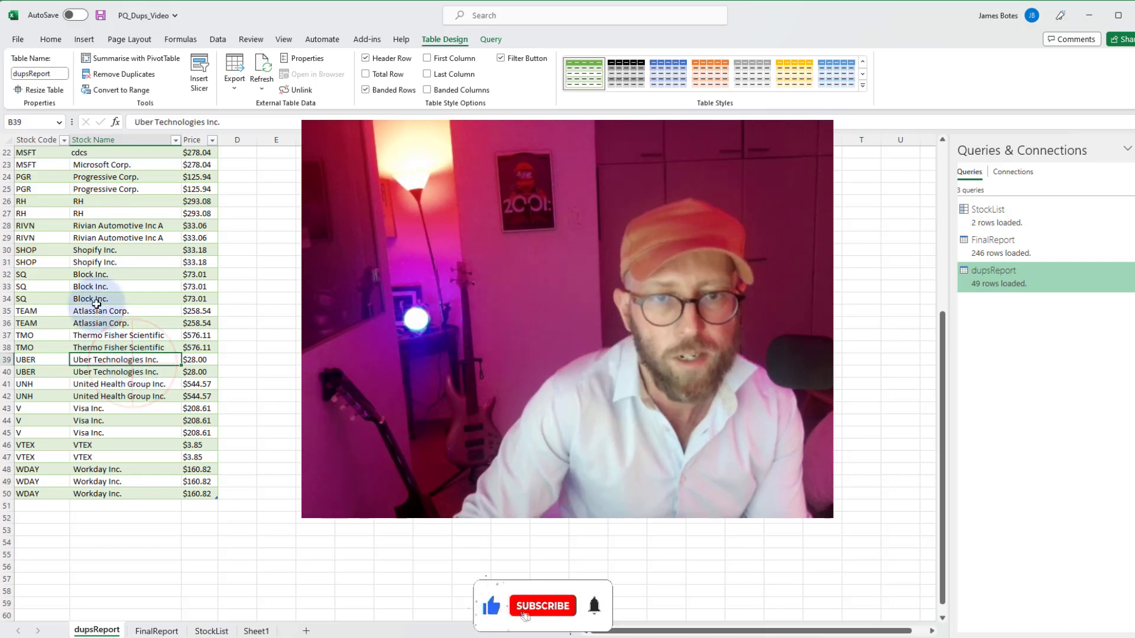
pyautogui.scroll(2, 59, 325)
pyautogui.moveTo(3, 348); pyautogui.dragTo(3, 372)
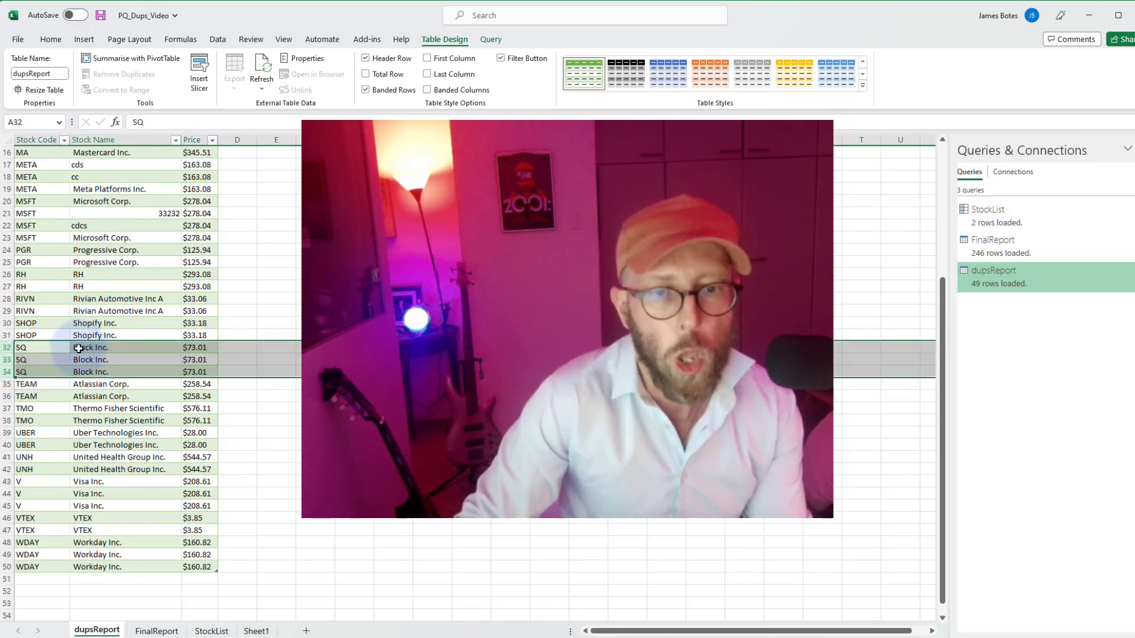
pyautogui.scroll(2, 77, 348)
pyautogui.moveTo(3, 274); pyautogui.dragTo(39, 310)
pyautogui.click(94, 298)
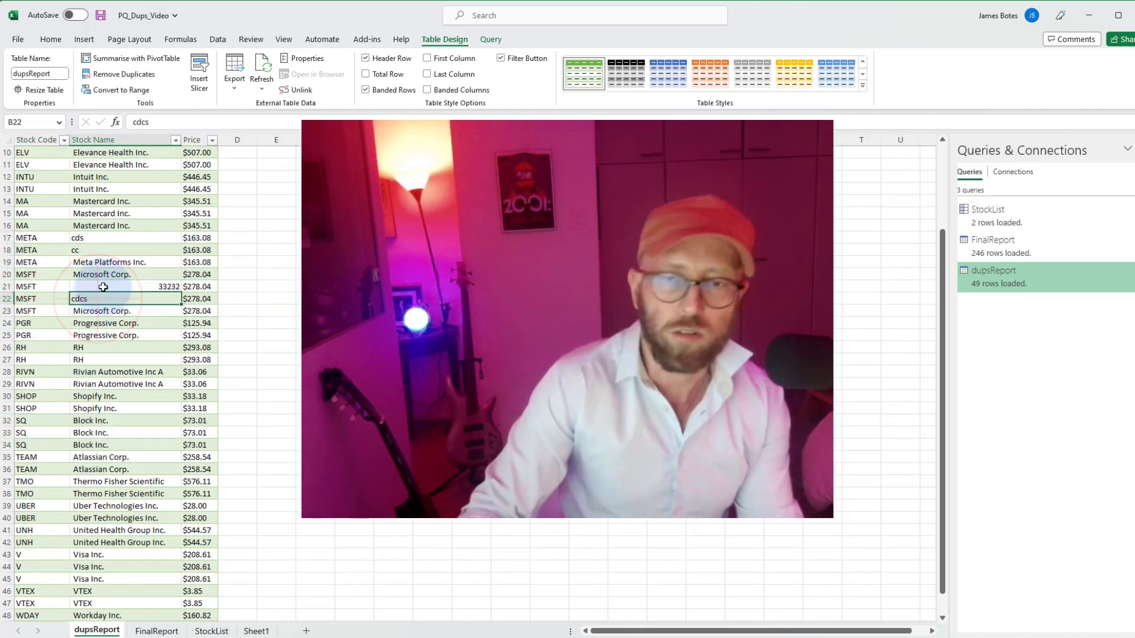